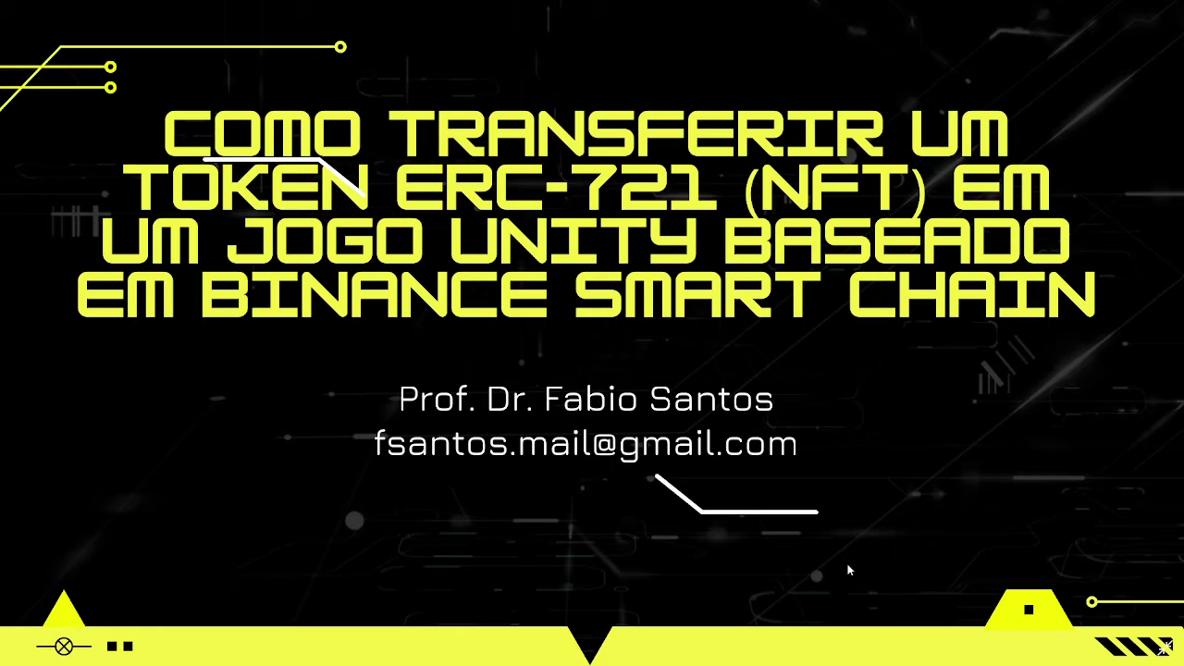
- Switch from the title slide to the Remix window showing the FabioToken ERC-721 contract
key(alt+Tab)
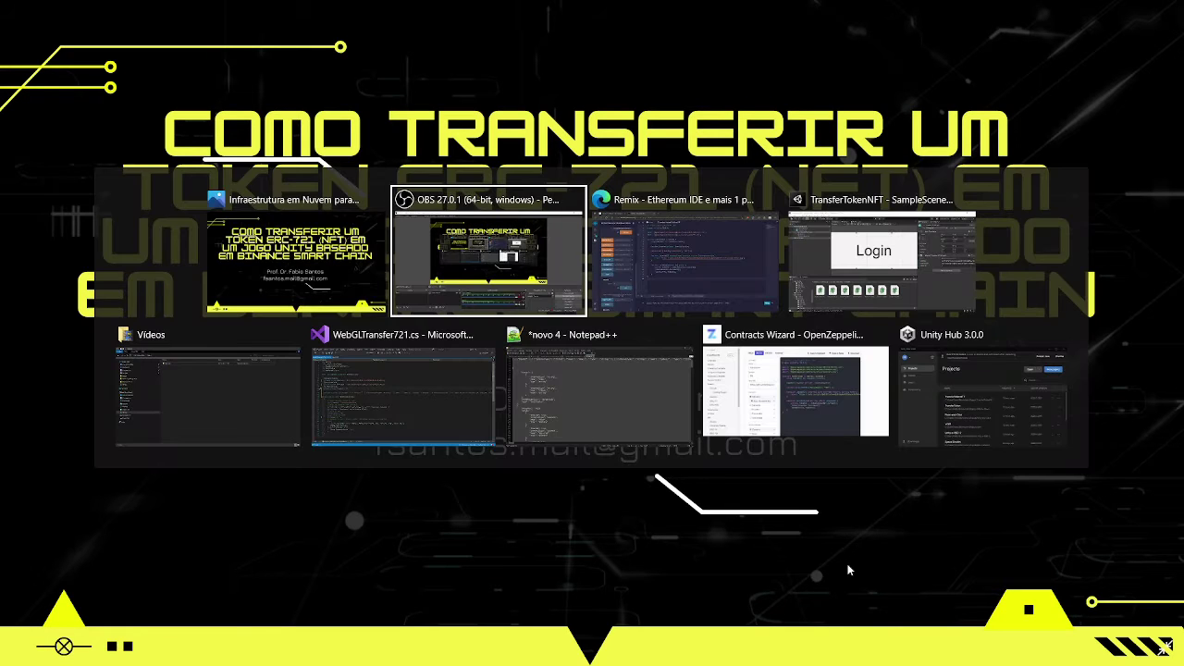
key(alt+Tab)
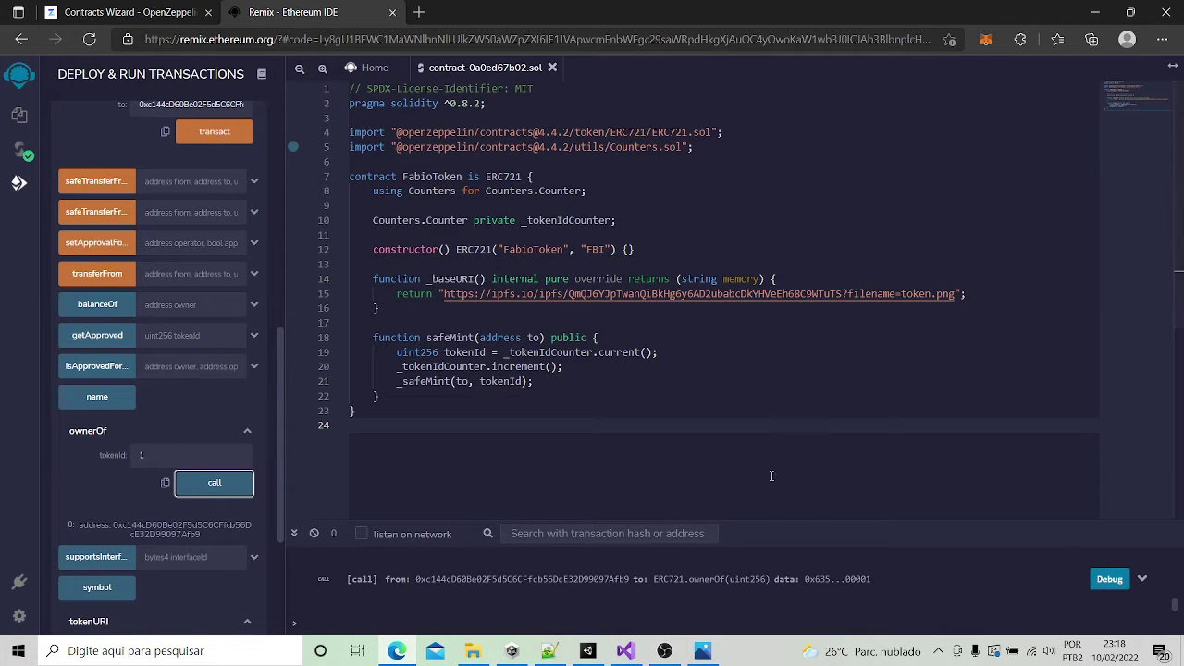
- Open the MetaMask popup showing Conta 1 with its 1.8332 BNB balance
click(986, 40)
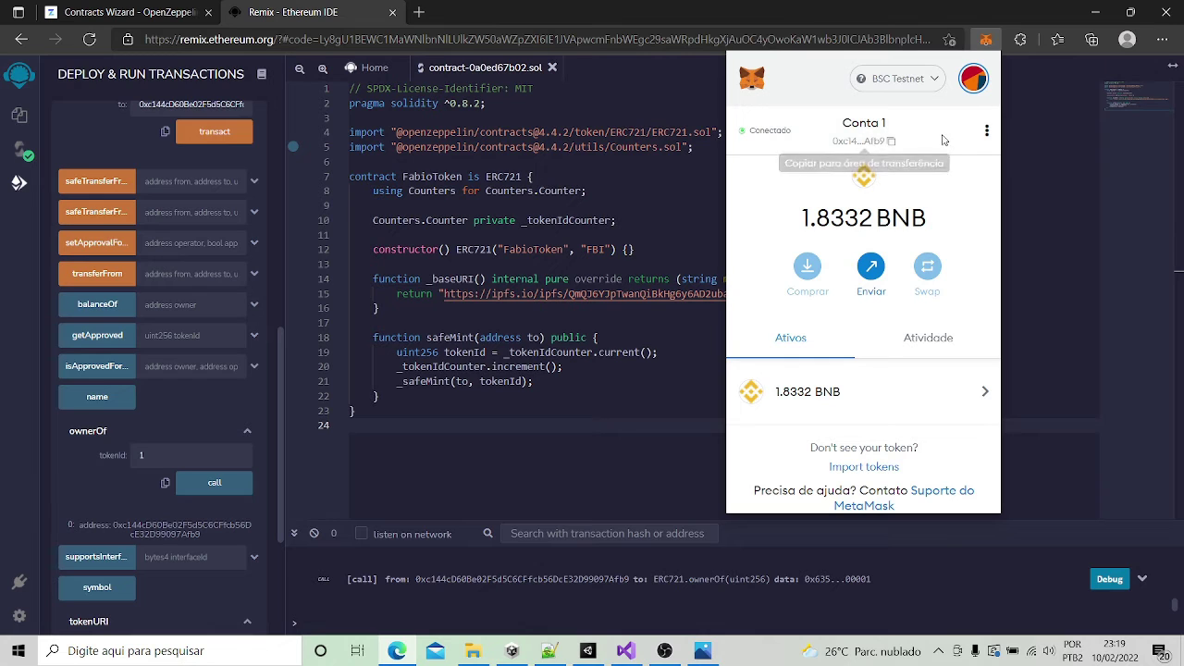
- Switch MetaMask to Conta 2, holding 0 BNB and 1 FBI, then close the popup
click(971, 81)
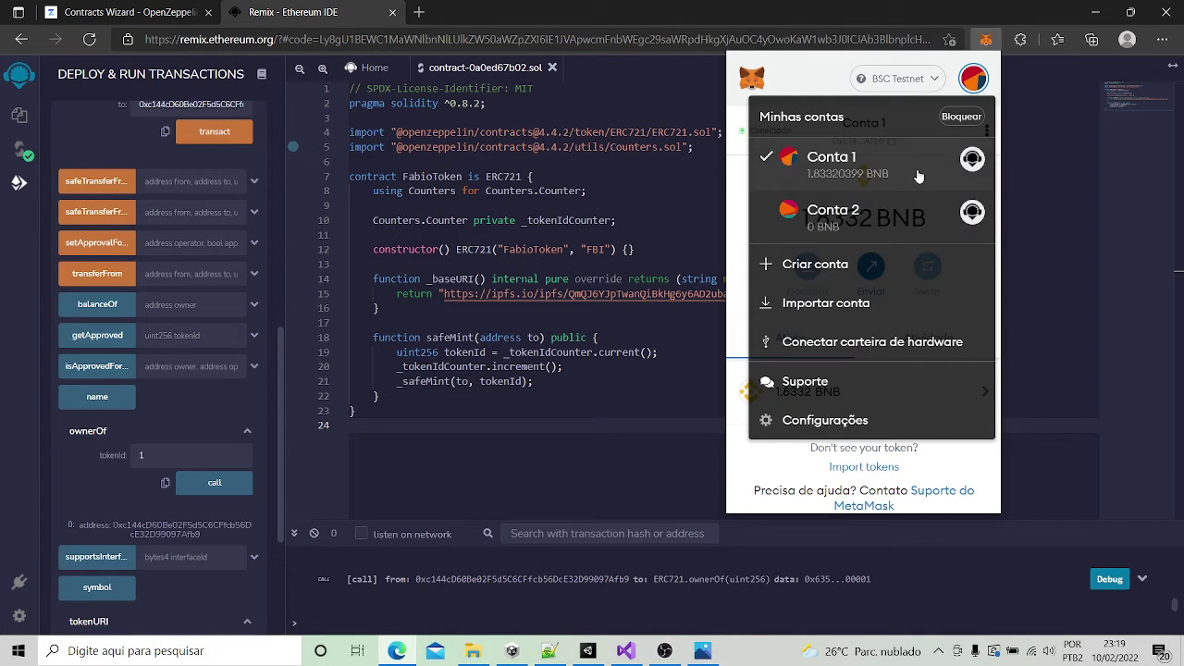
click(875, 215)
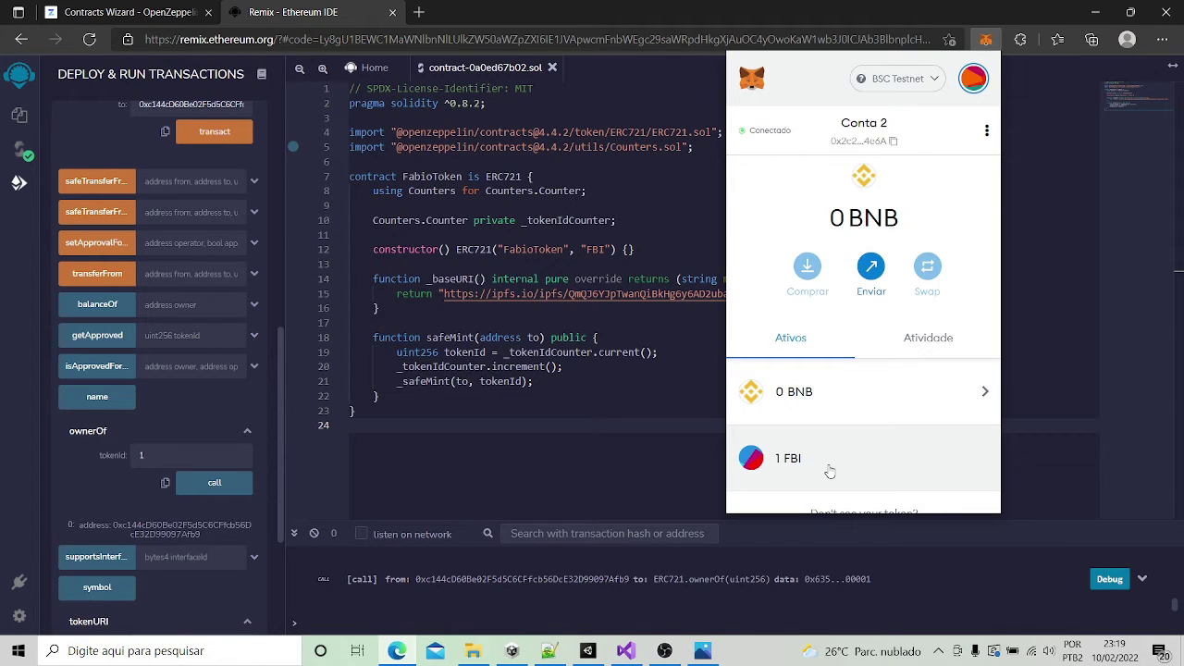
click(626, 409)
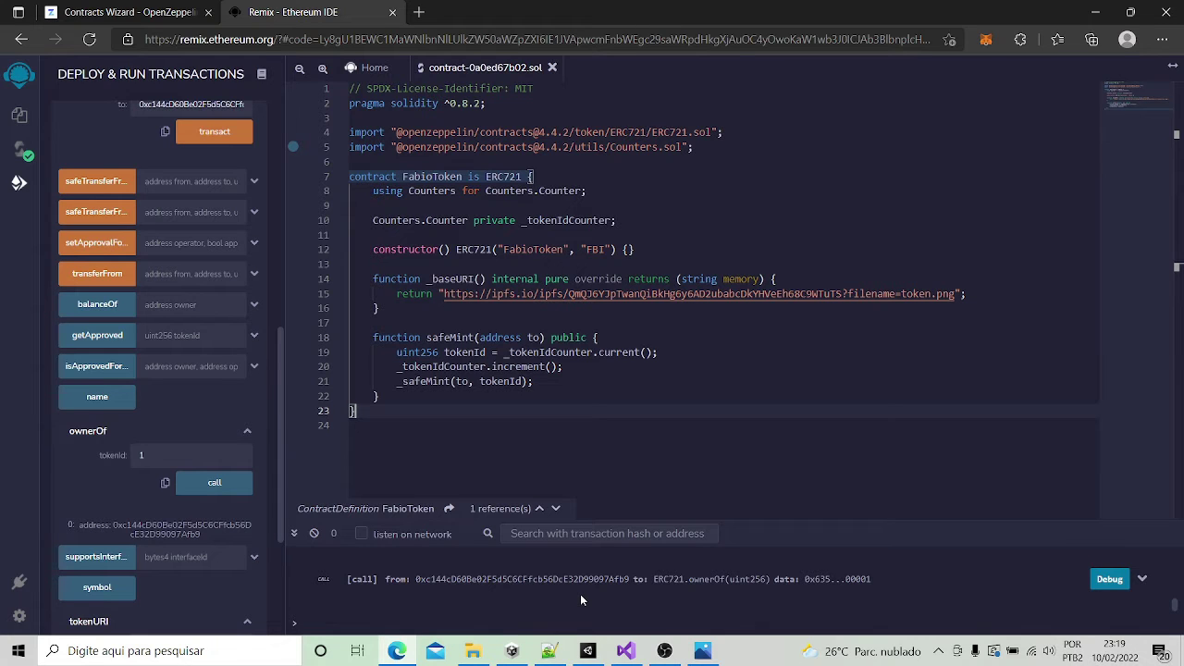
- Reopen MetaMask to view Conta 2's assets: 0 BNB and 1 FBI
click(987, 44)
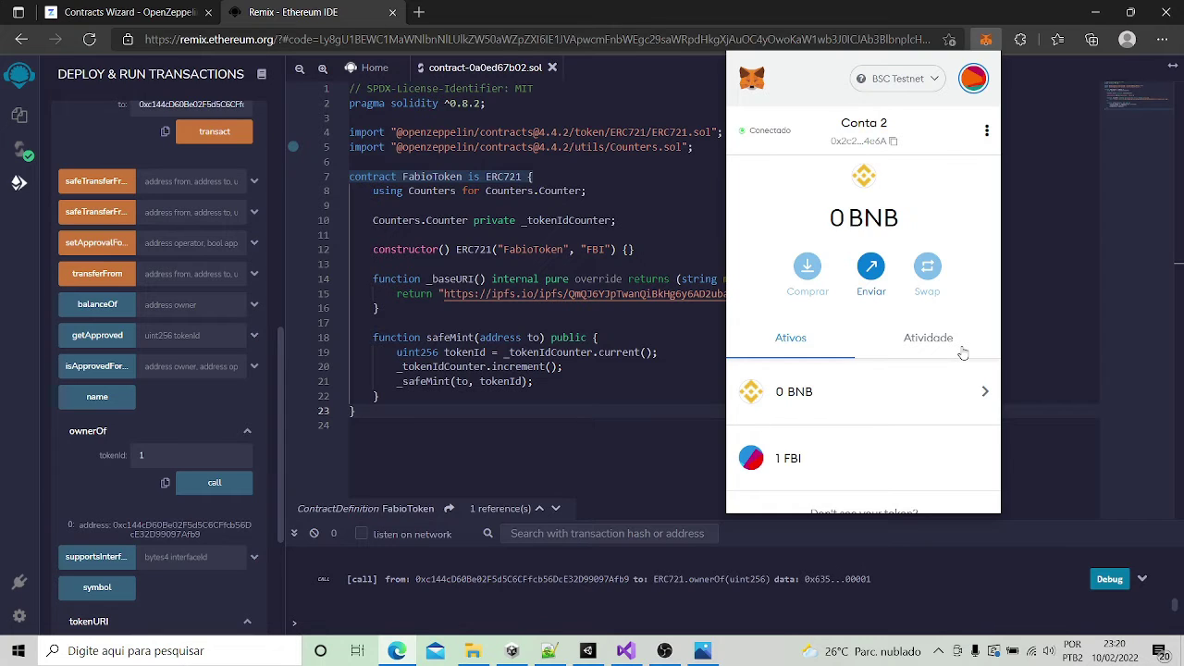
- Switch MetaMask to Conta 1, then back to Conta 2, comparing their FBI holdings
click(974, 82)
click(866, 171)
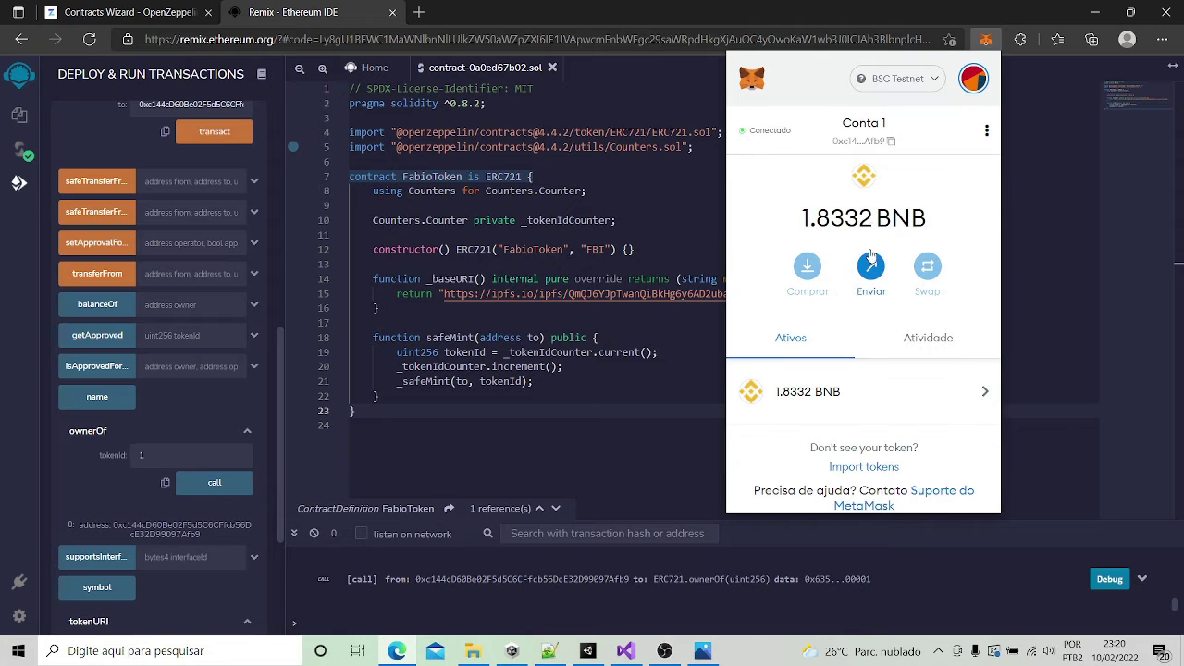
click(969, 89)
click(862, 206)
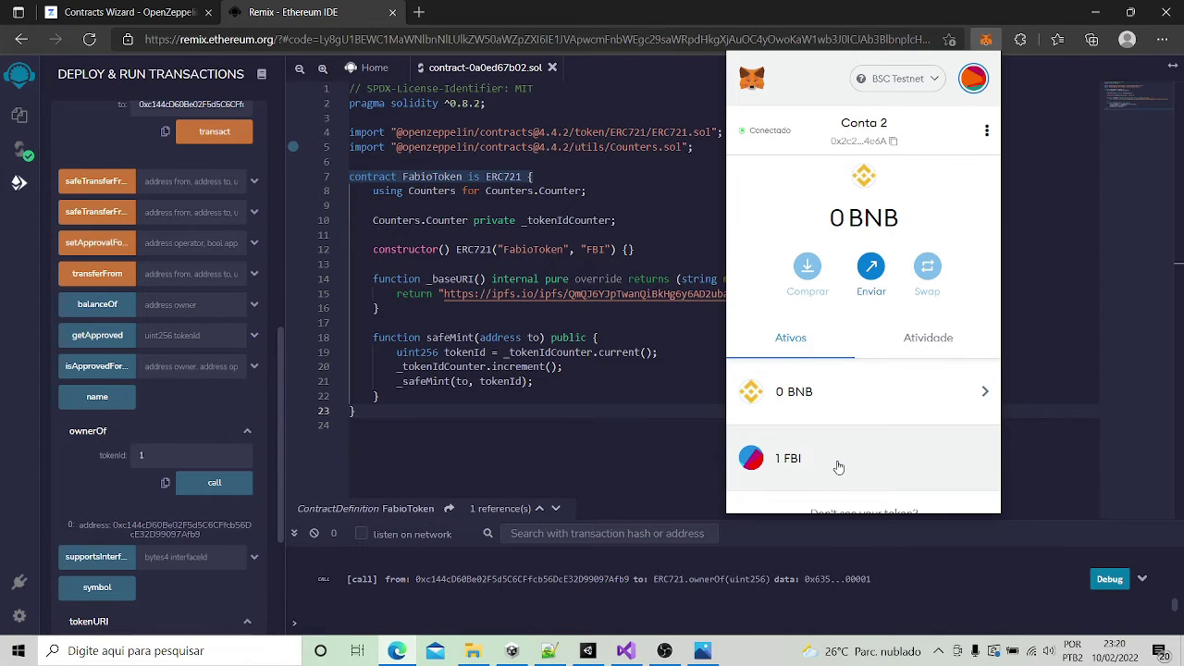
- Return the wallet to Conta 1, close it, and go to the ERC721 import on line 4
click(973, 89)
click(850, 166)
click(648, 399)
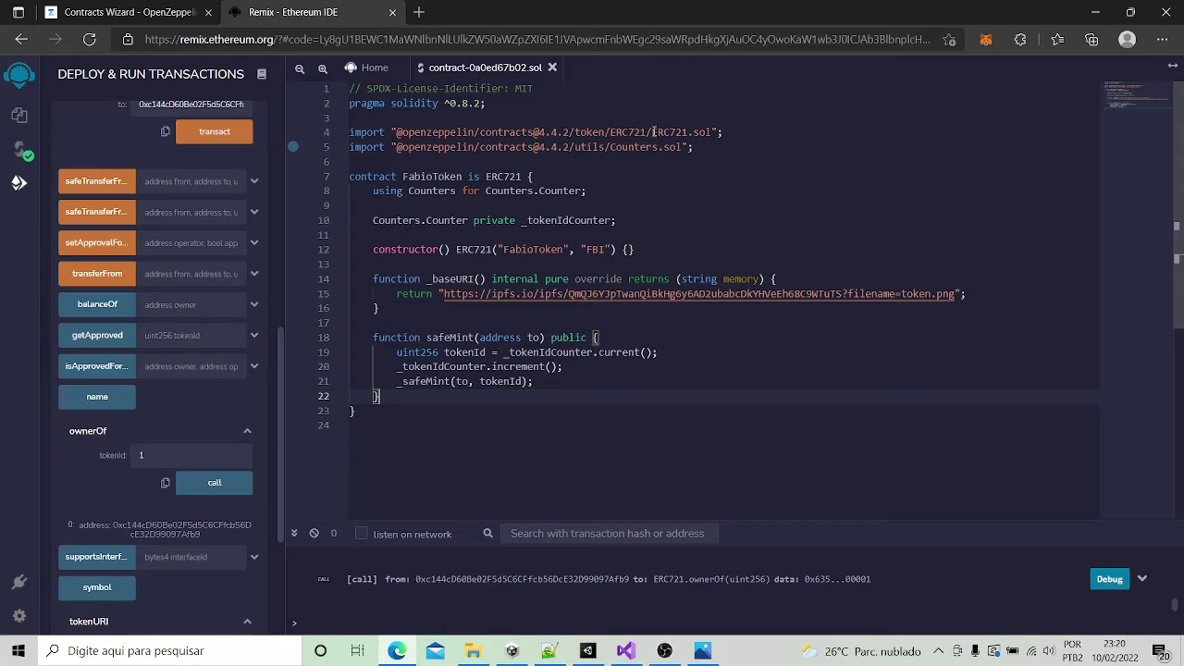
click(708, 132)
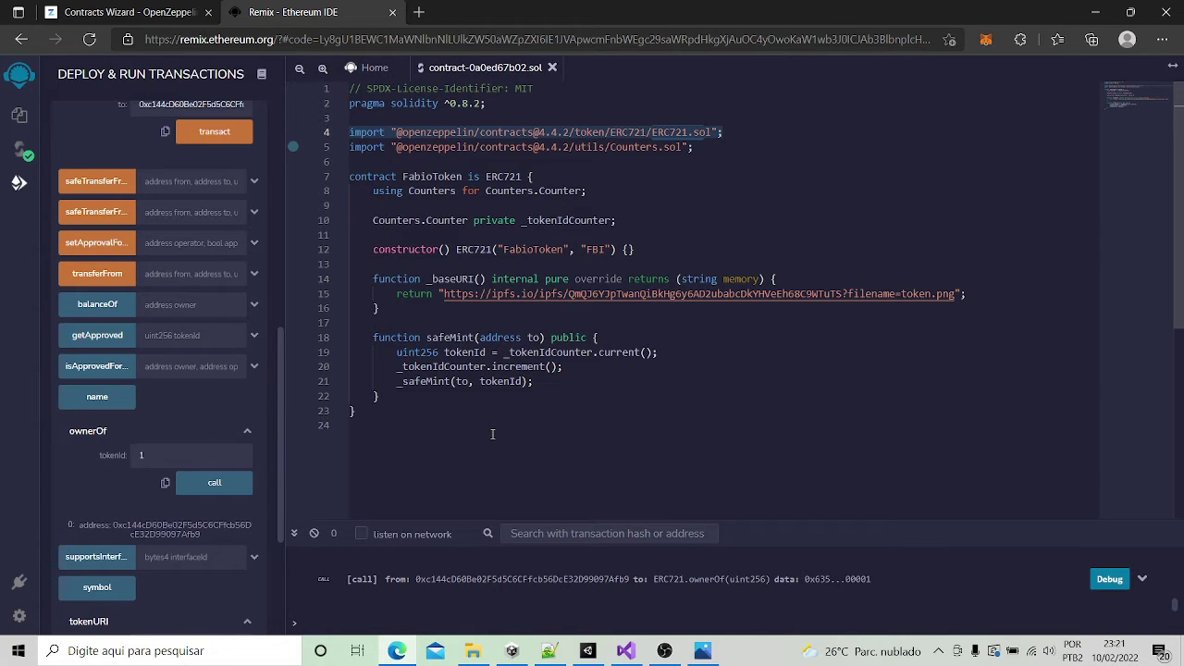
- Go back to the Contracts Wizard page showing the FabioToken ERC721 code
click(130, 14)
scroll(375, 171, up, 3)
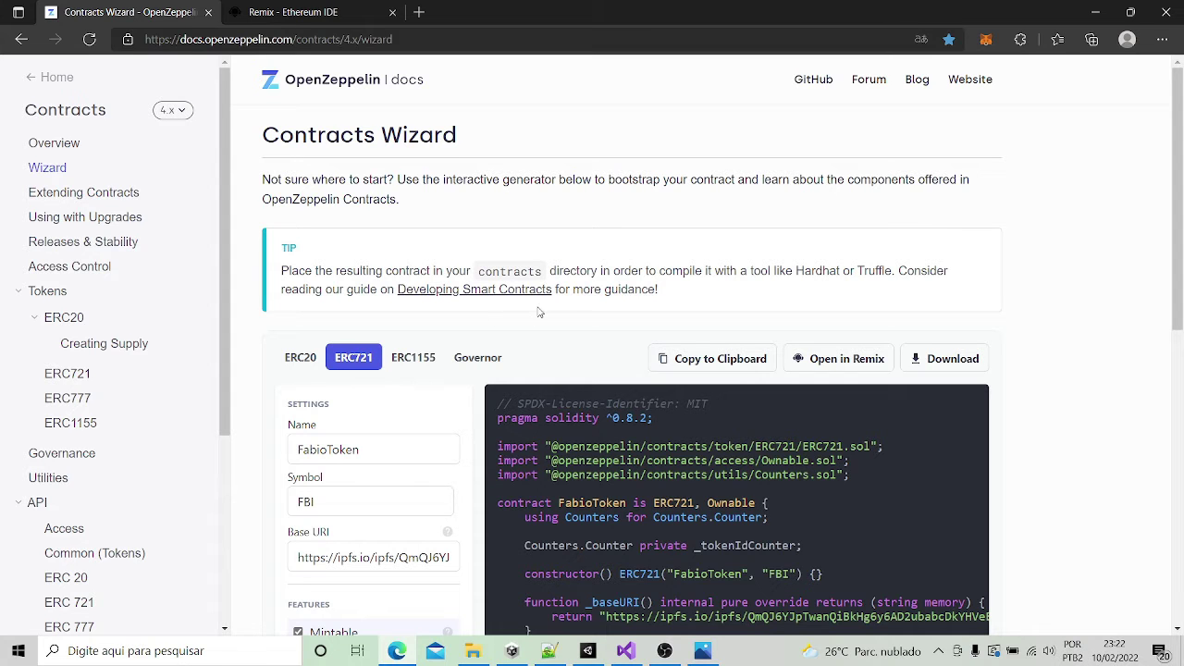
- Disable Auto Increment Ids and Mintable, leaving only the constructor and _baseURI override
scroll(499, 365, down, 3)
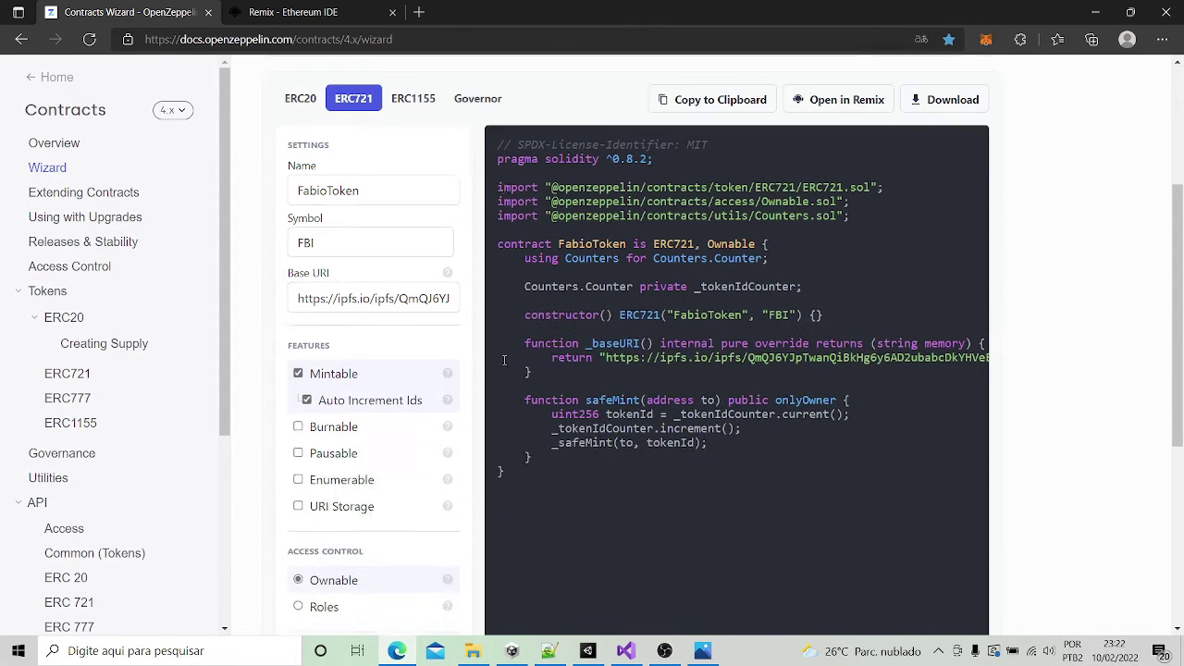
scroll(494, 359, up, 2)
scroll(426, 407, down, 1)
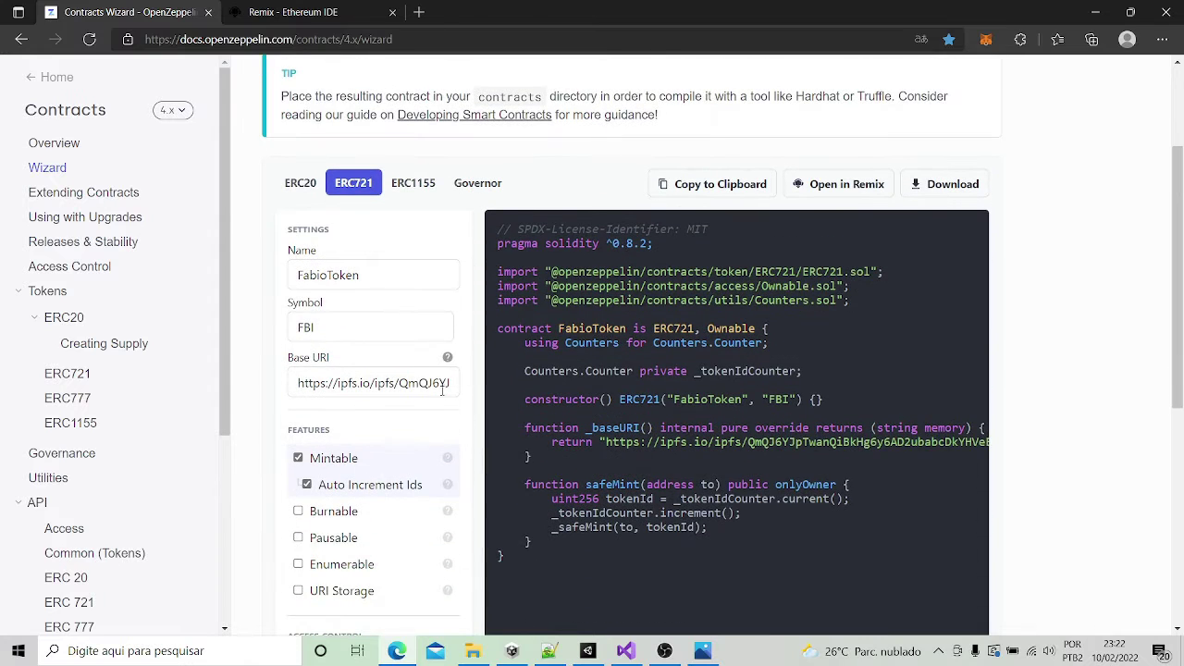
scroll(356, 449, down, 1)
click(306, 398)
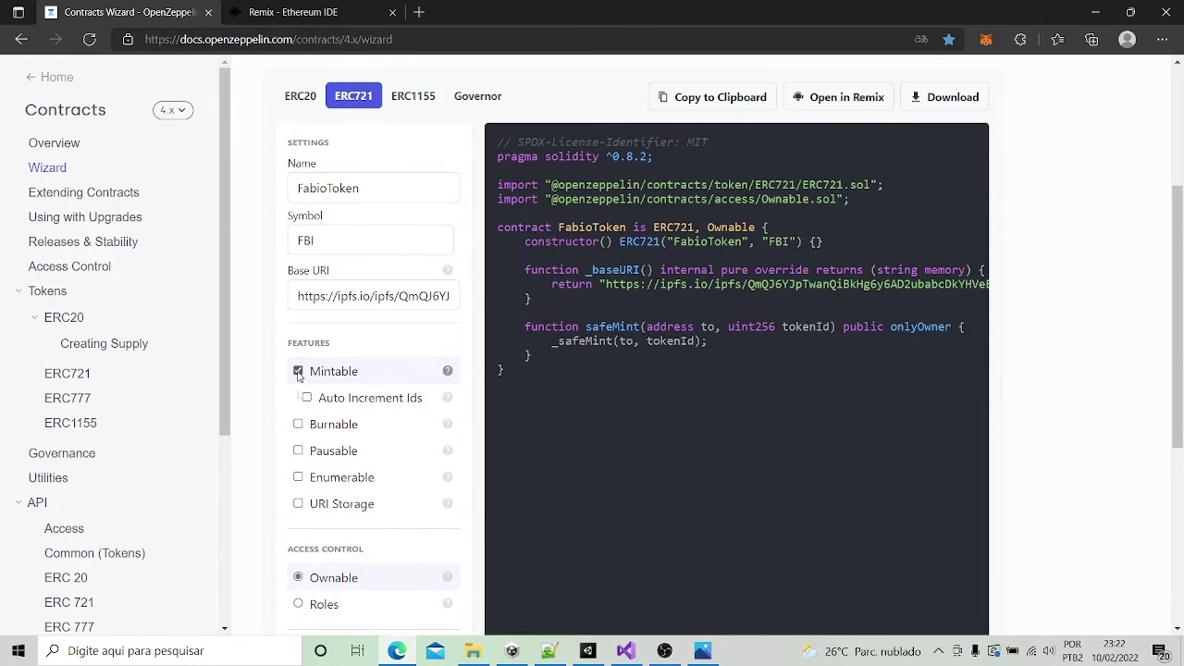
click(298, 371)
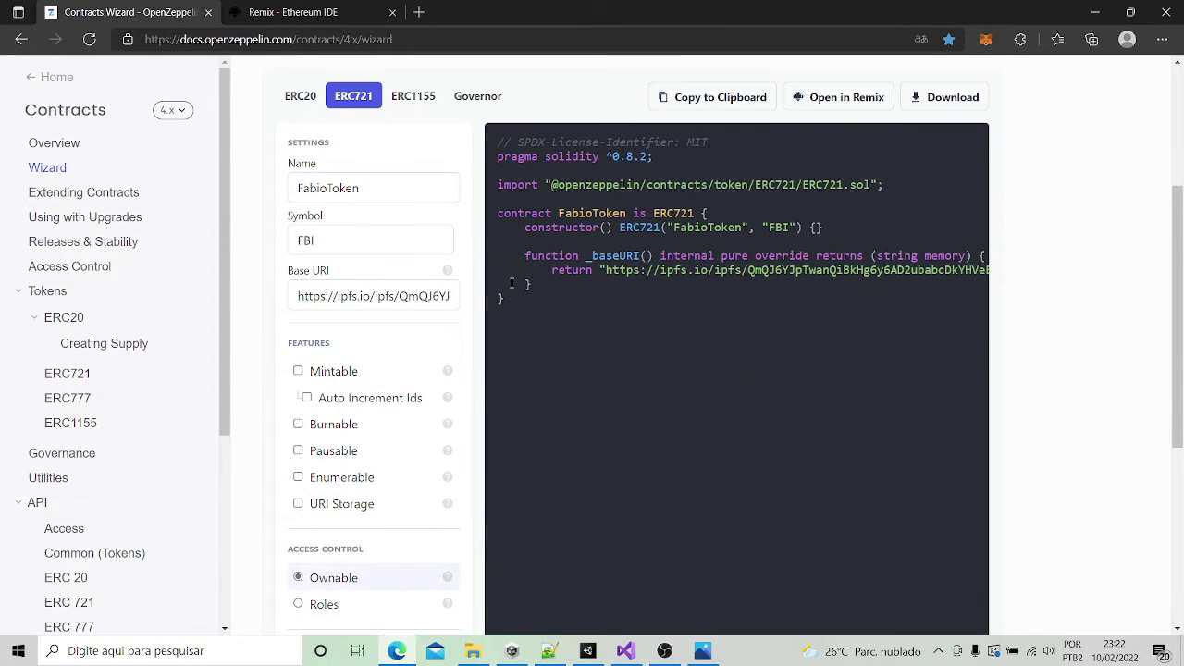
scroll(555, 382, up, 1)
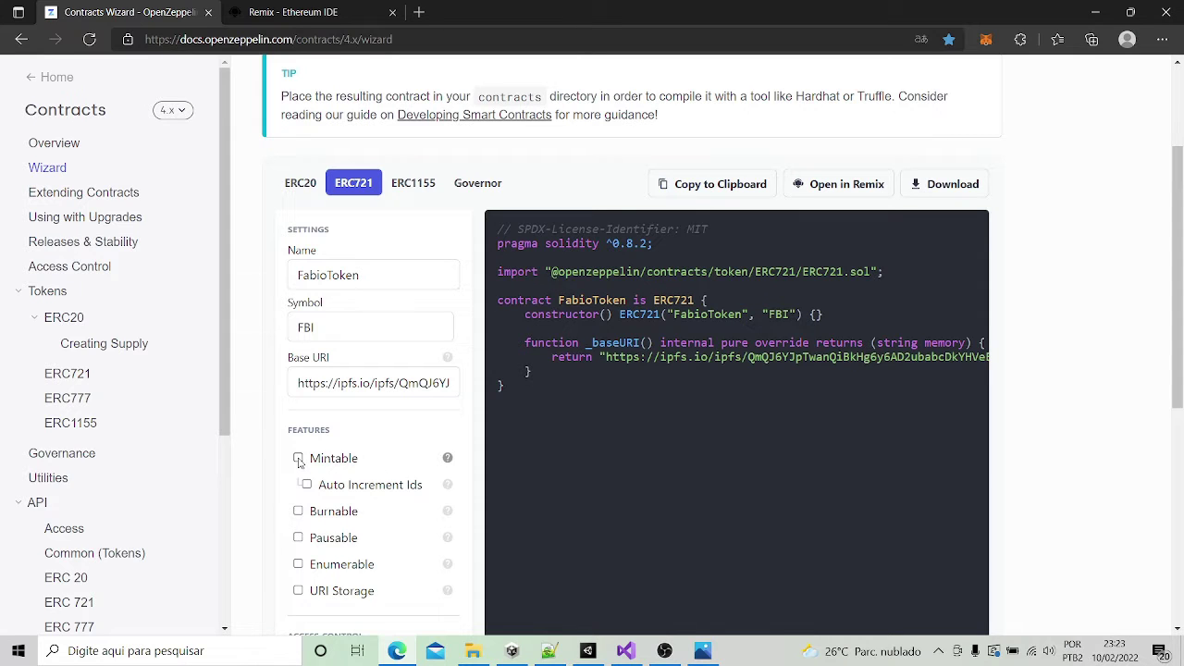
- Re-enable Mintable and Auto Increment Ids so safeMint uses the Counters-based token id
click(298, 459)
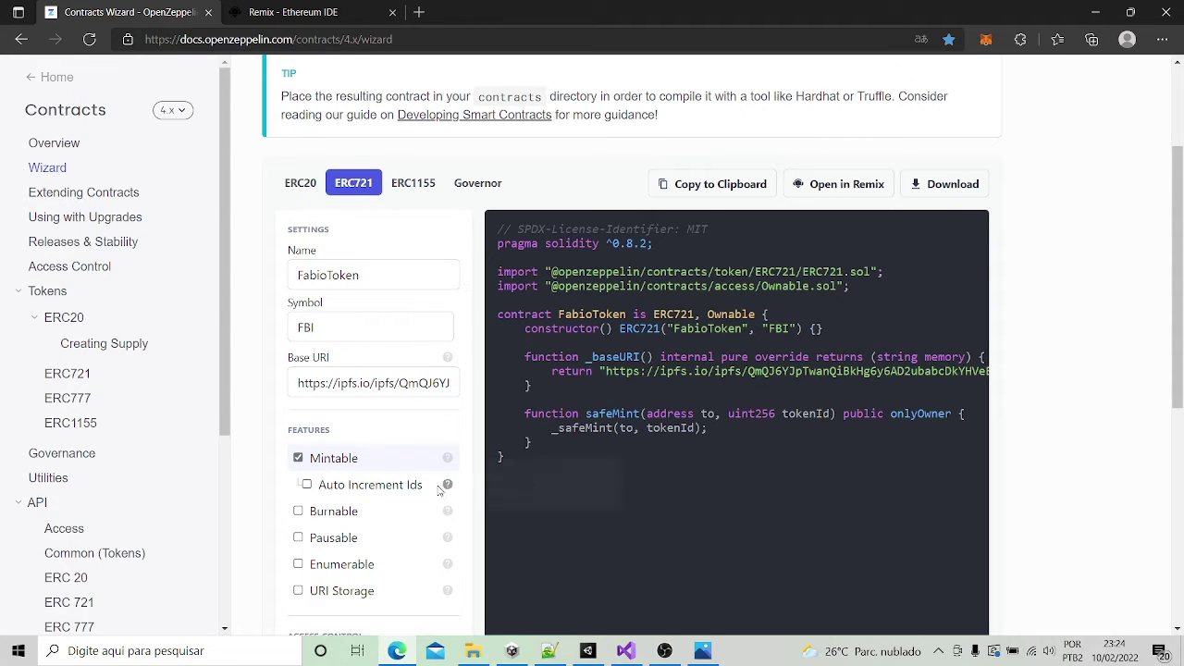
click(308, 487)
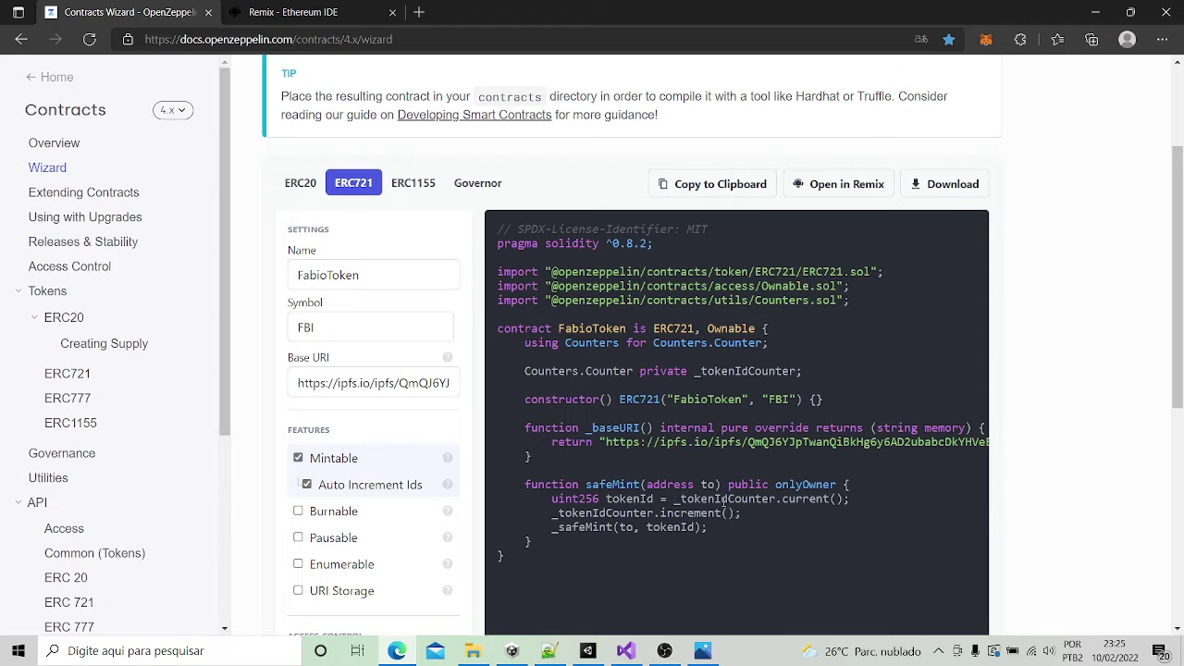
- Highlight 'Counter' in the generated FabioToken code, then switch to the Remix IDE
double_click(631, 371)
click(348, 18)
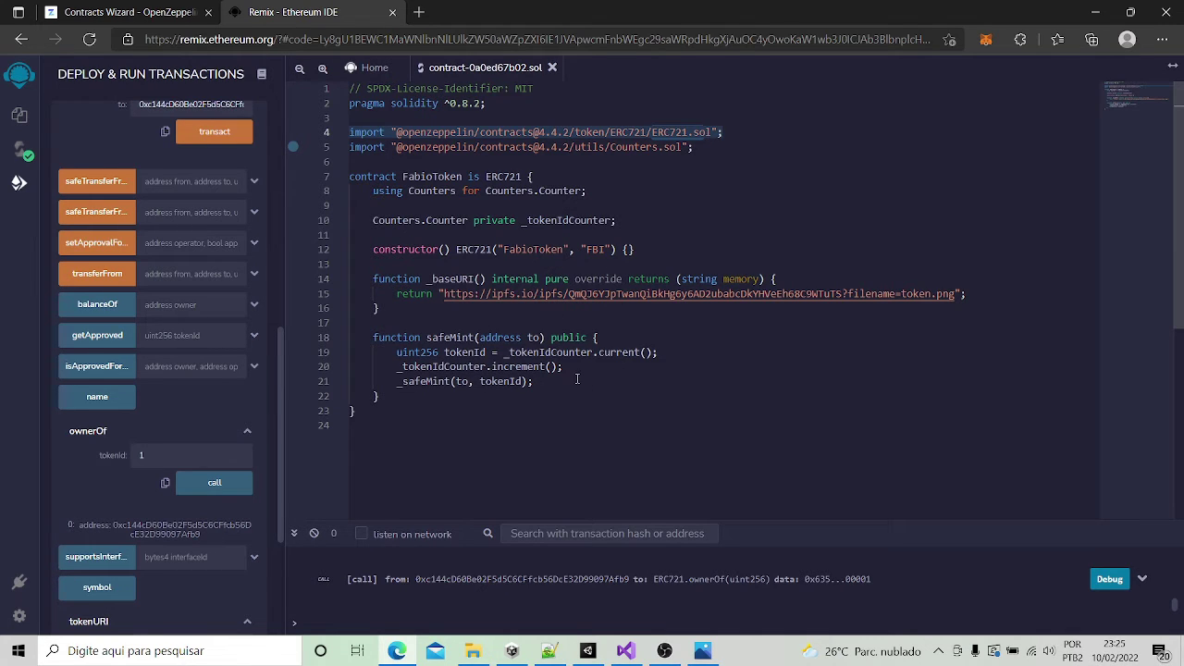
- Bring up the Solidity compiler panel for the FabioToken contract file
click(31, 150)
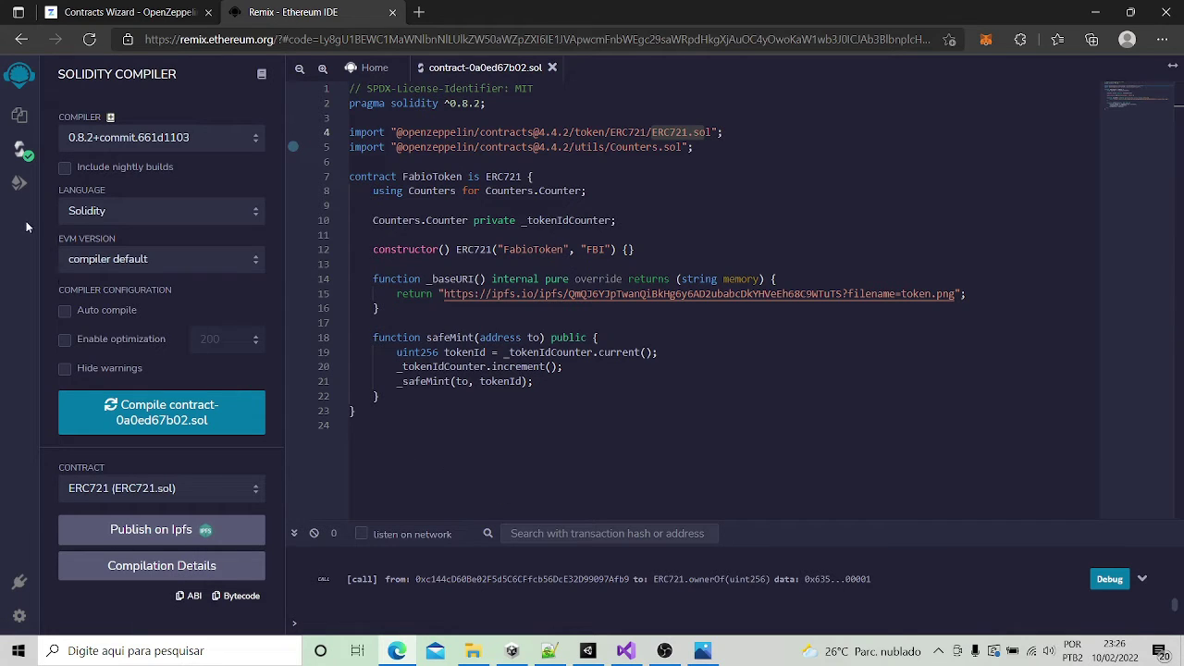
- Go back to Deploy & Run Transactions, scrolled up to the Injected Web3 environment and account
click(18, 184)
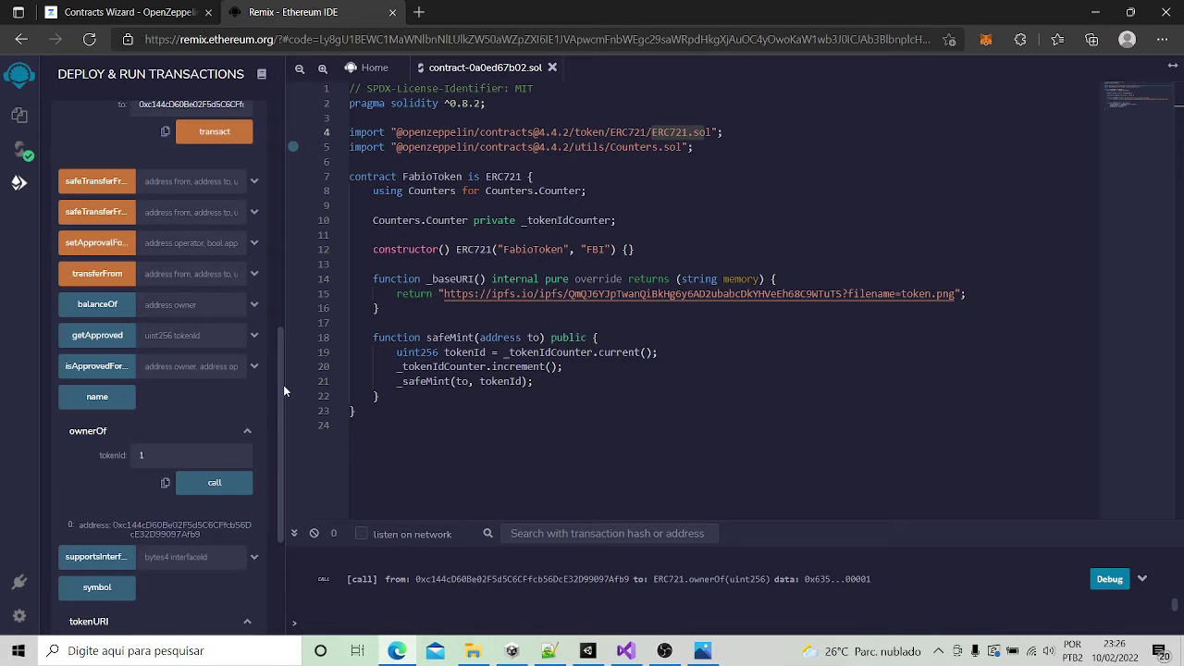
drag(283, 385, 281, 132)
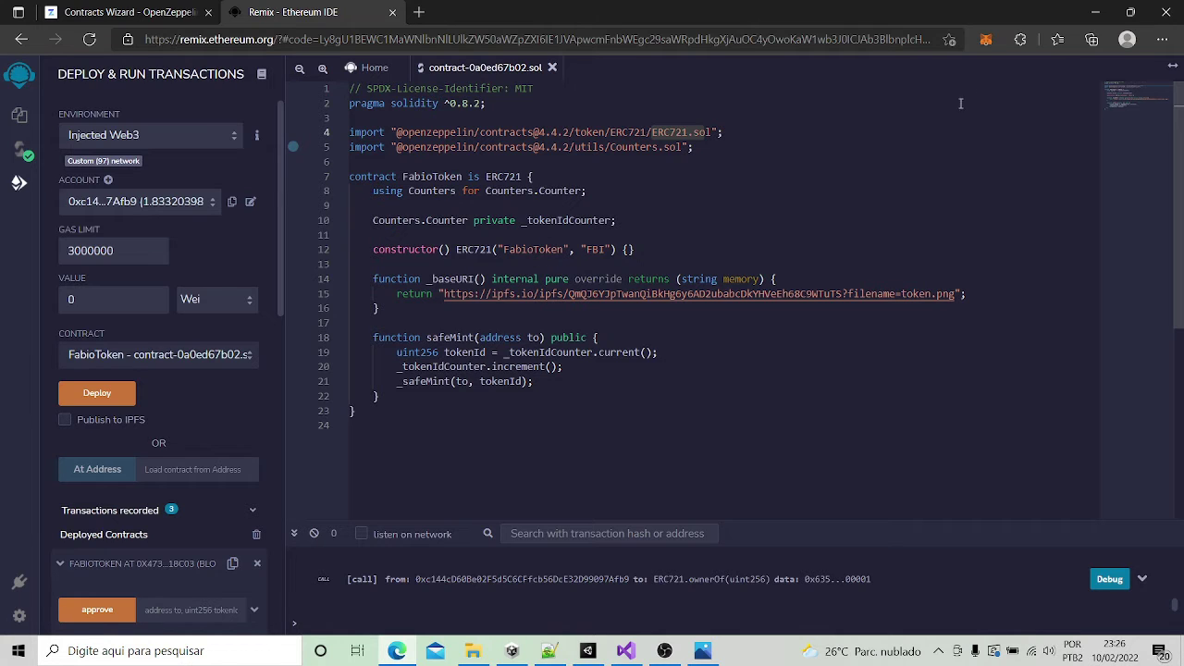
click(985, 42)
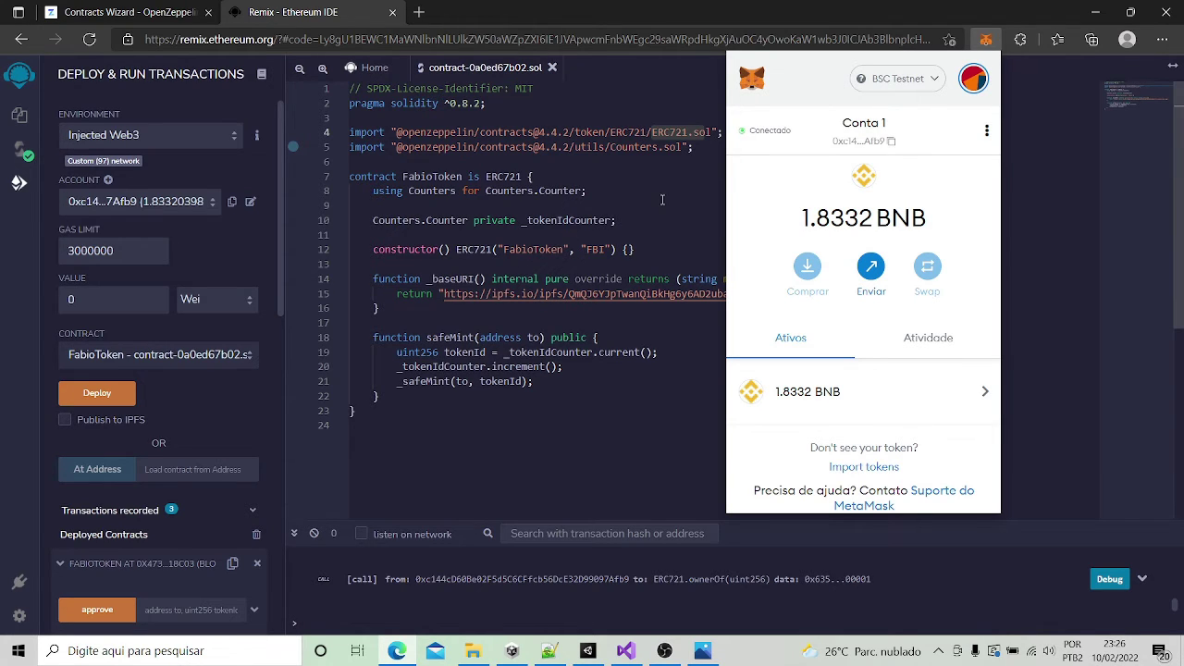
click(663, 204)
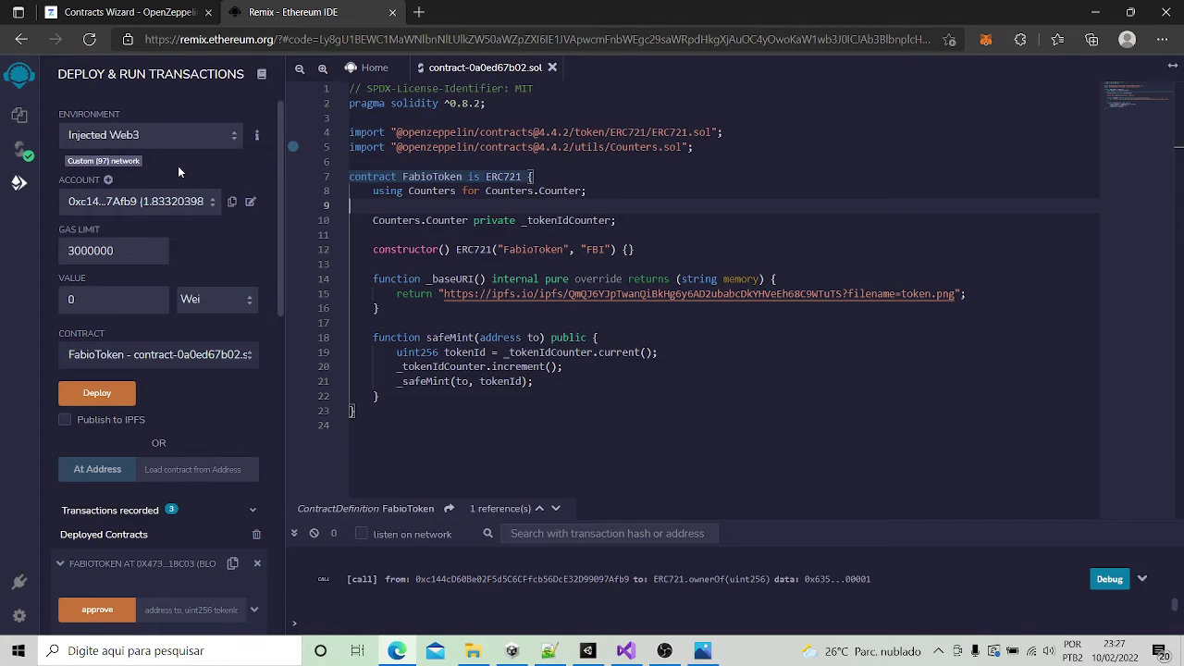
click(991, 44)
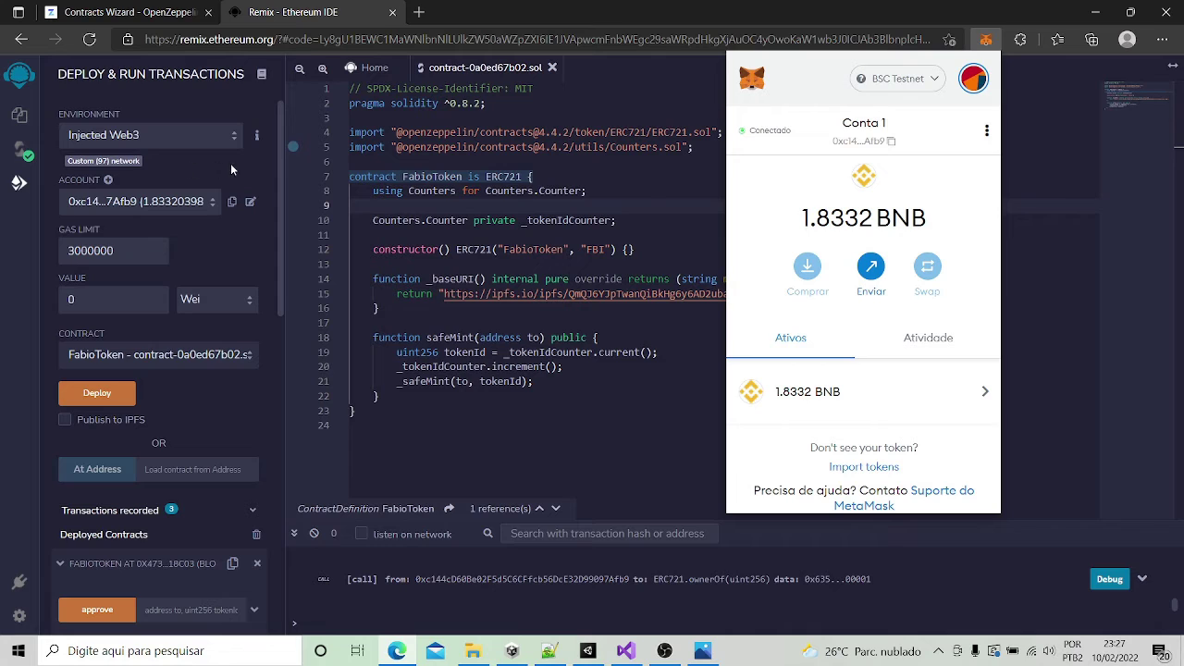
click(33, 252)
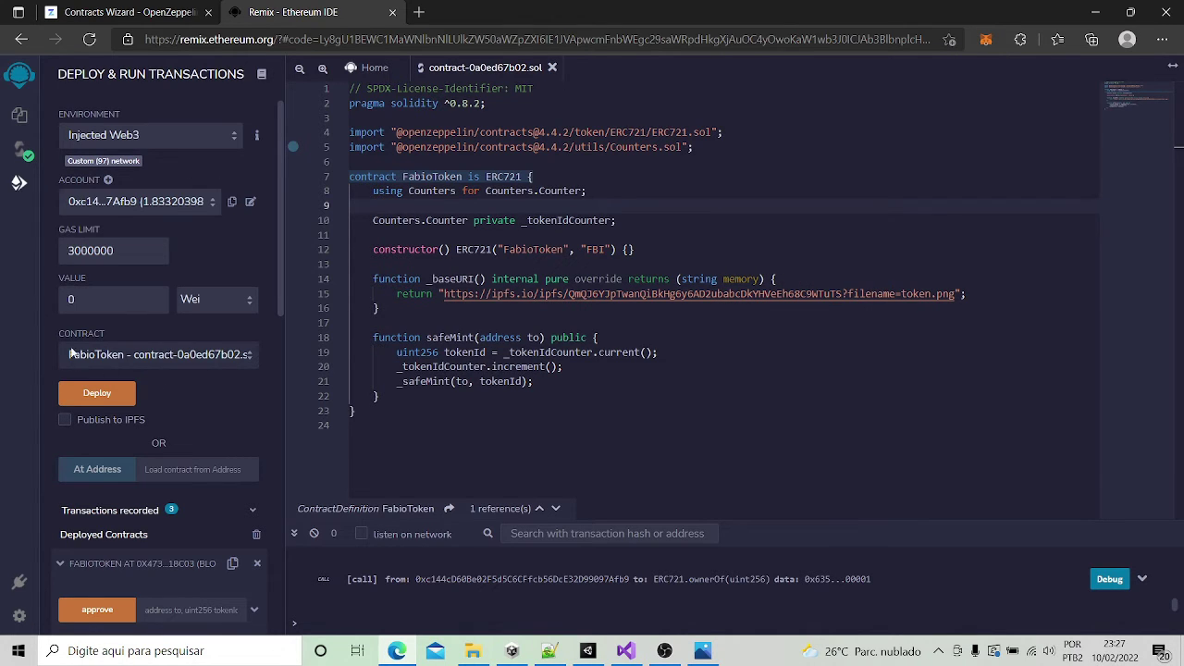
click(252, 357)
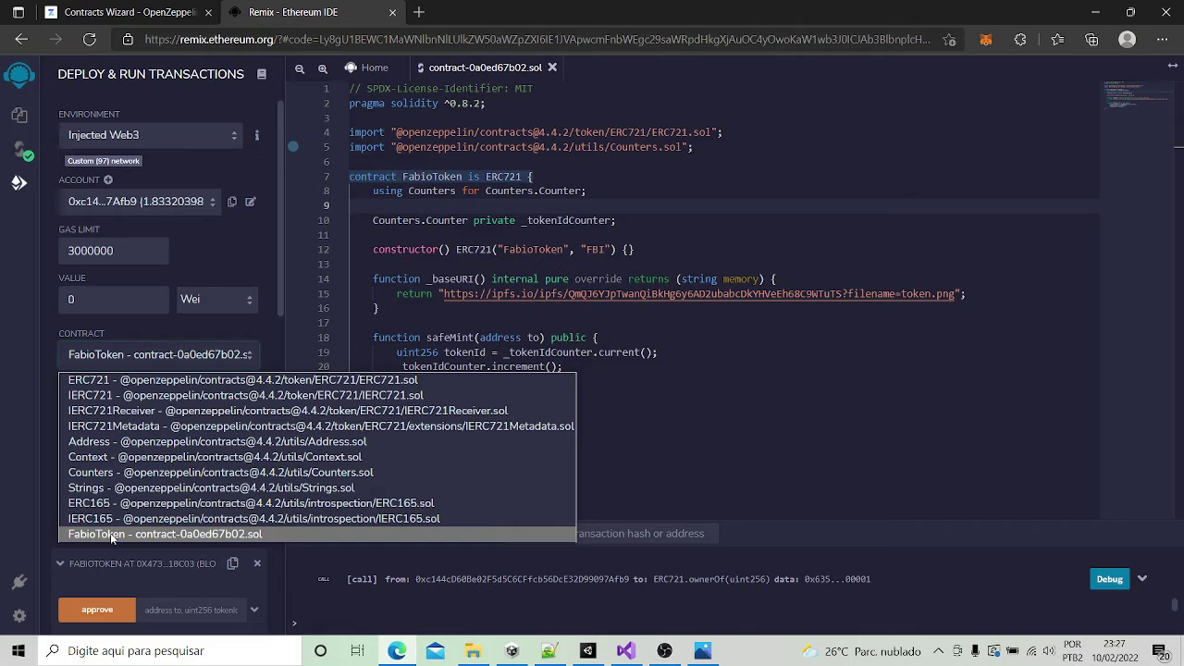
click(136, 534)
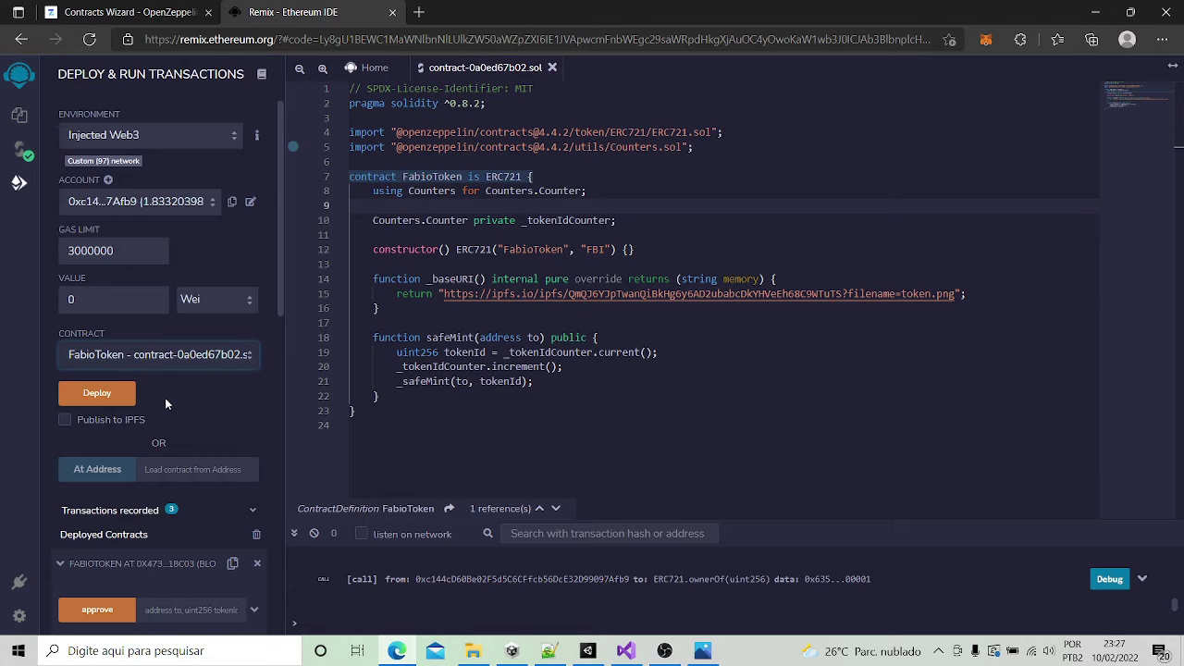
scroll(212, 404, down, 3)
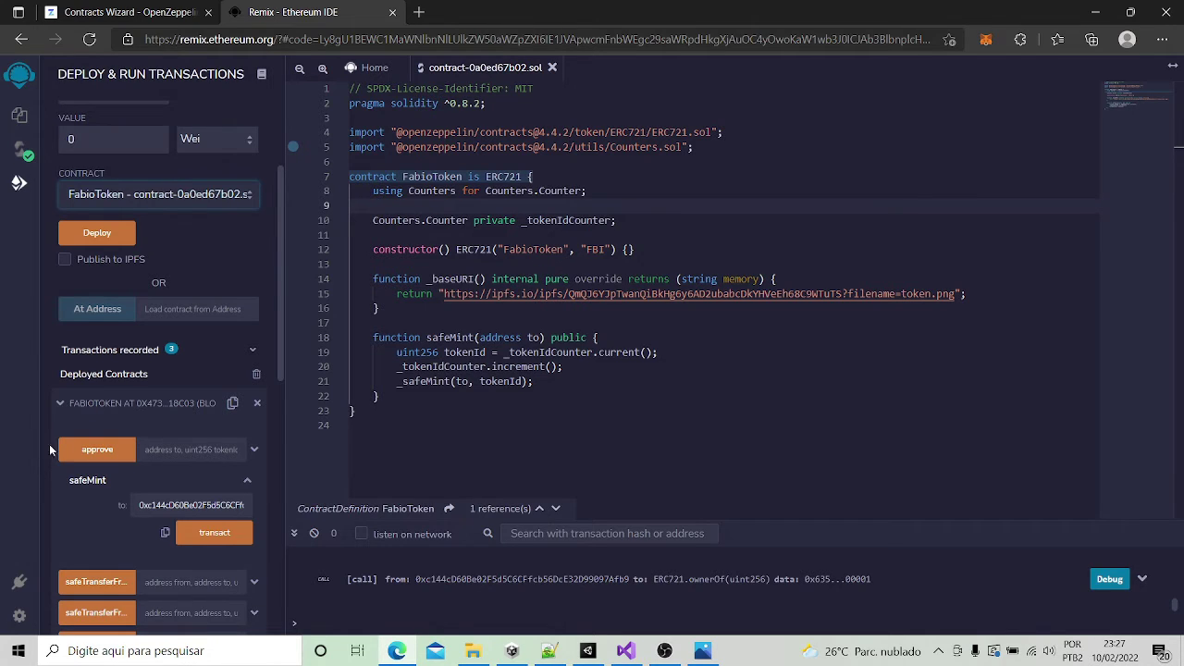
- Scroll to the deployed FabioToken's function list to reveal safeMint
drag(278, 336, 277, 424)
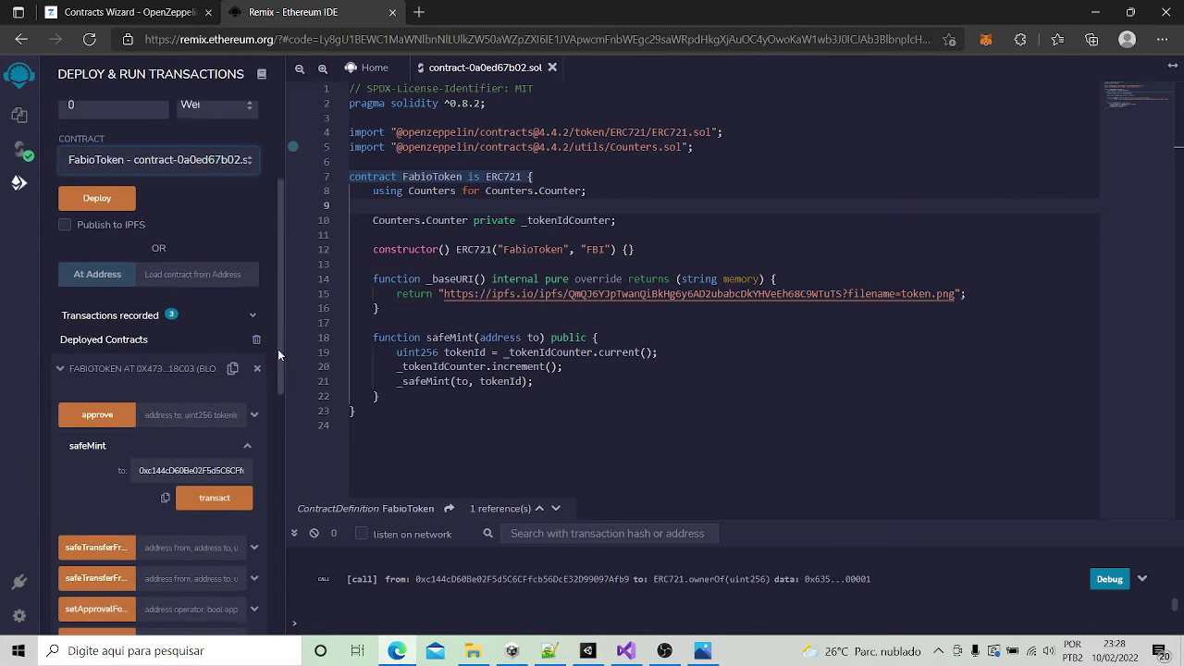
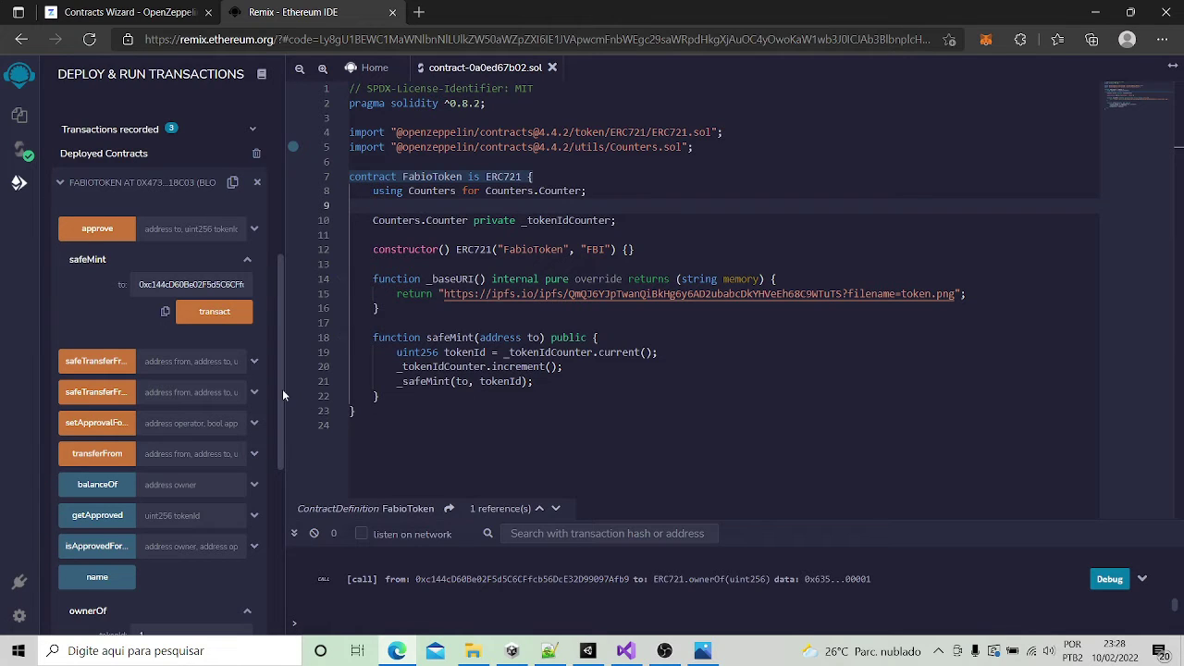
- Query the FabioToken tokenURI function with token id 1 instead of 0
scroll(282, 389, down, 3)
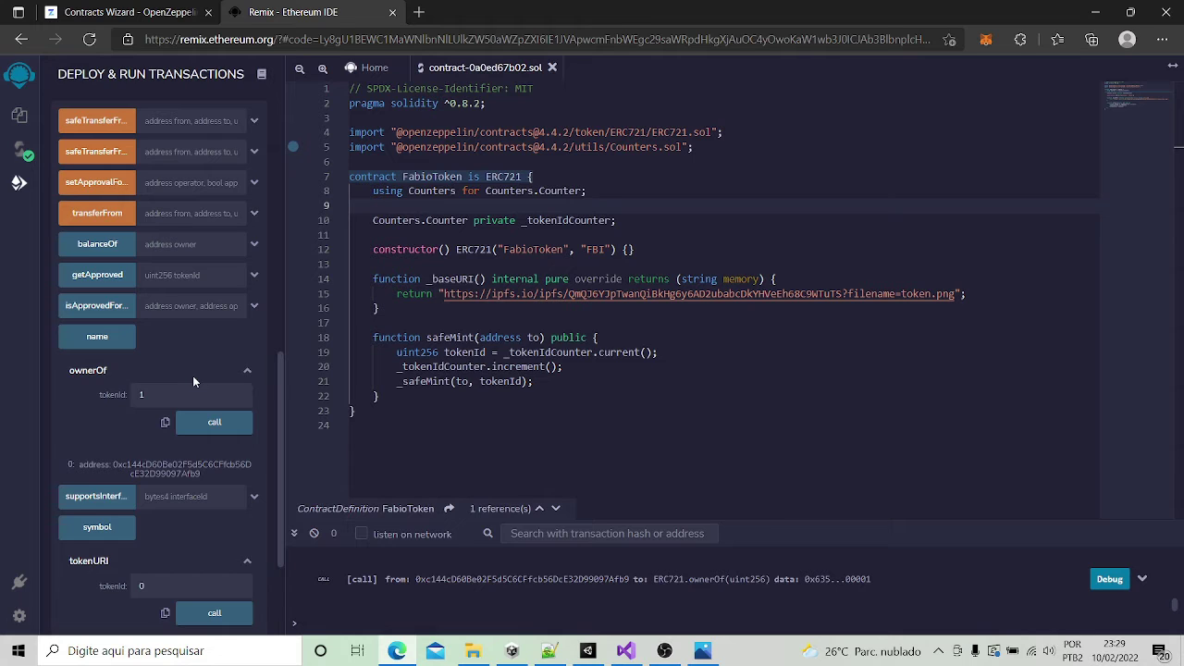
scroll(250, 456, down, 3)
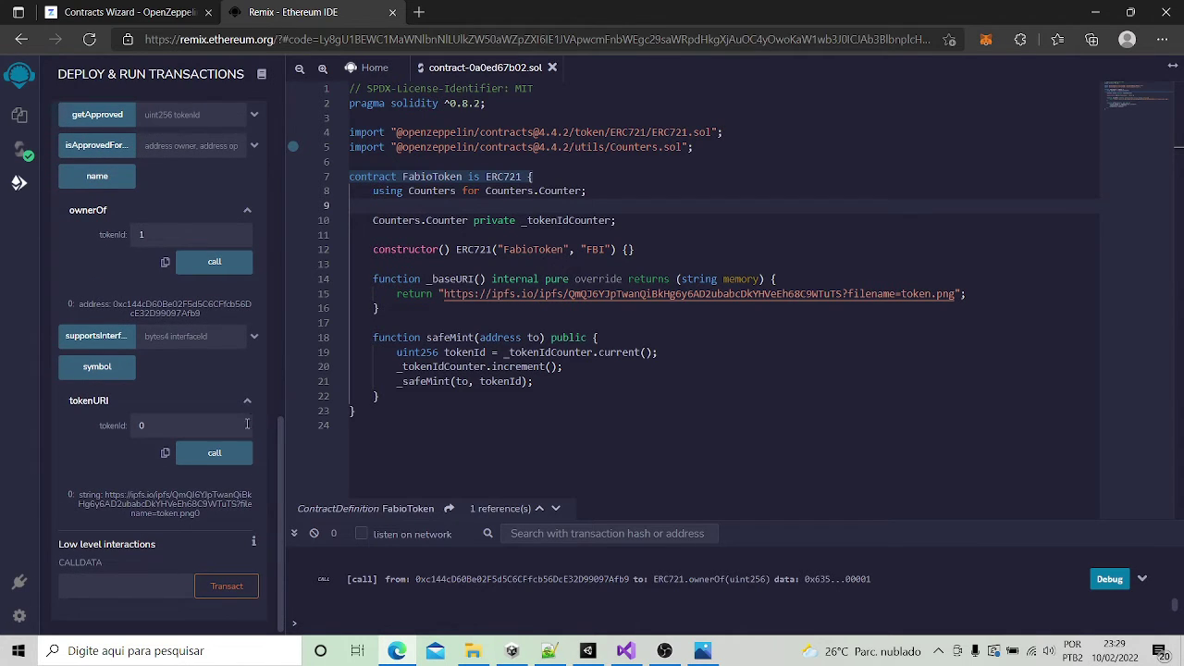
click(161, 427)
key(BackSpace)
text(1)
click(224, 458)
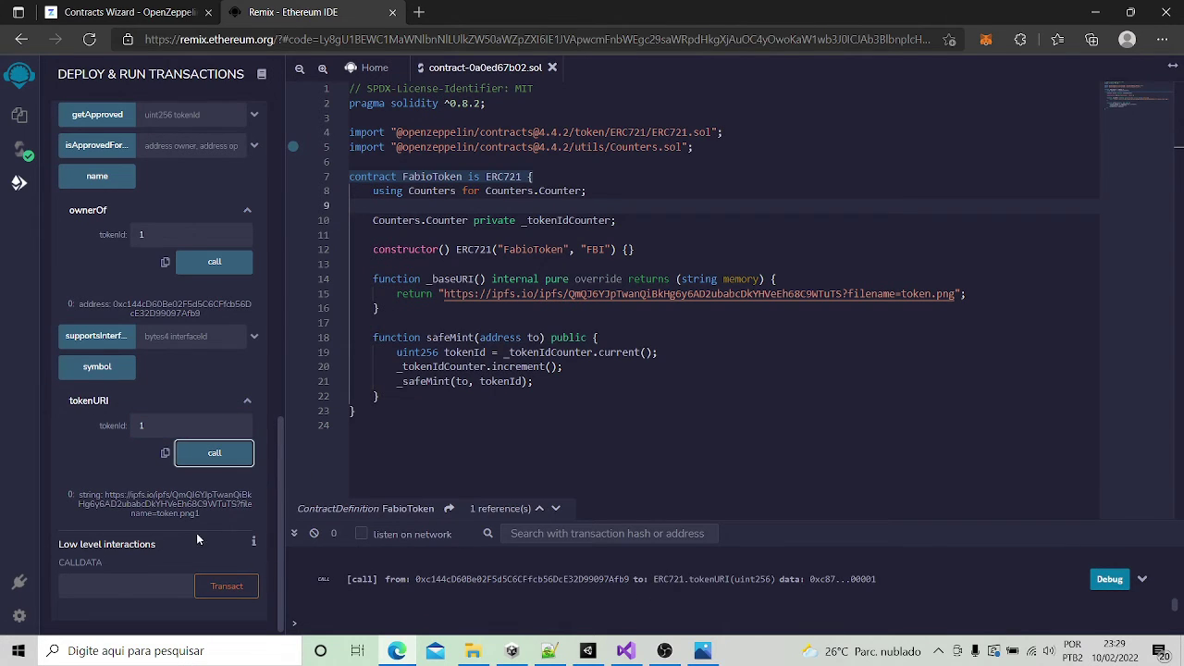
- Copy the returned IPFS link ending in token.png1
drag(200, 516, 106, 497)
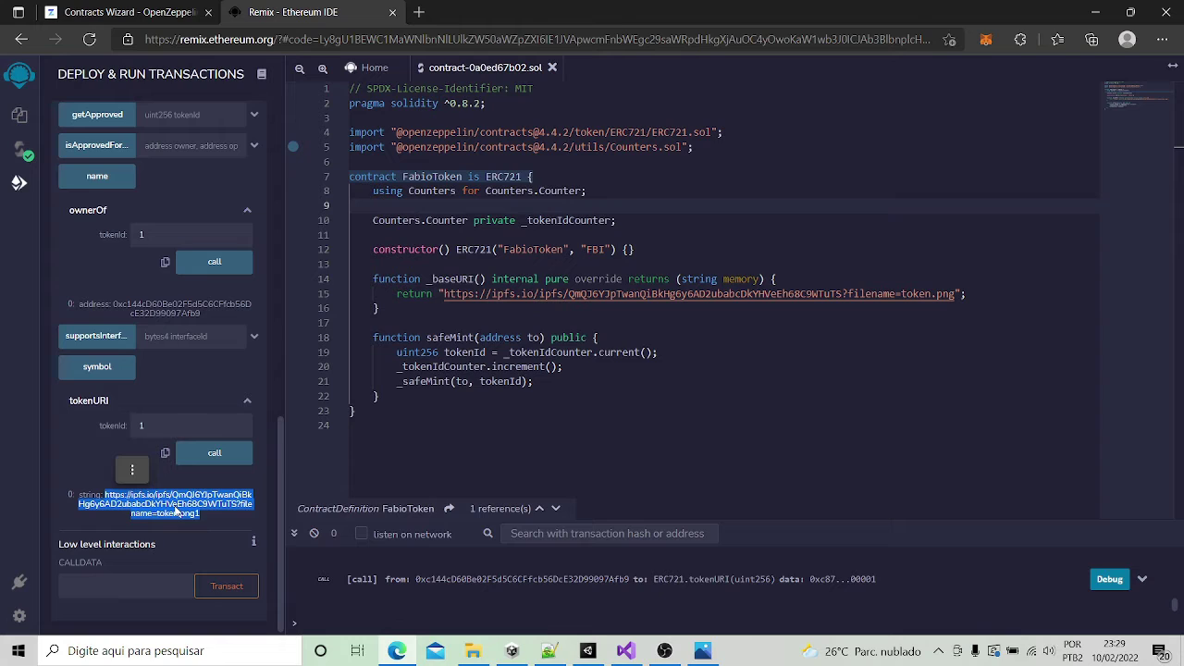
key(ctrl+c)
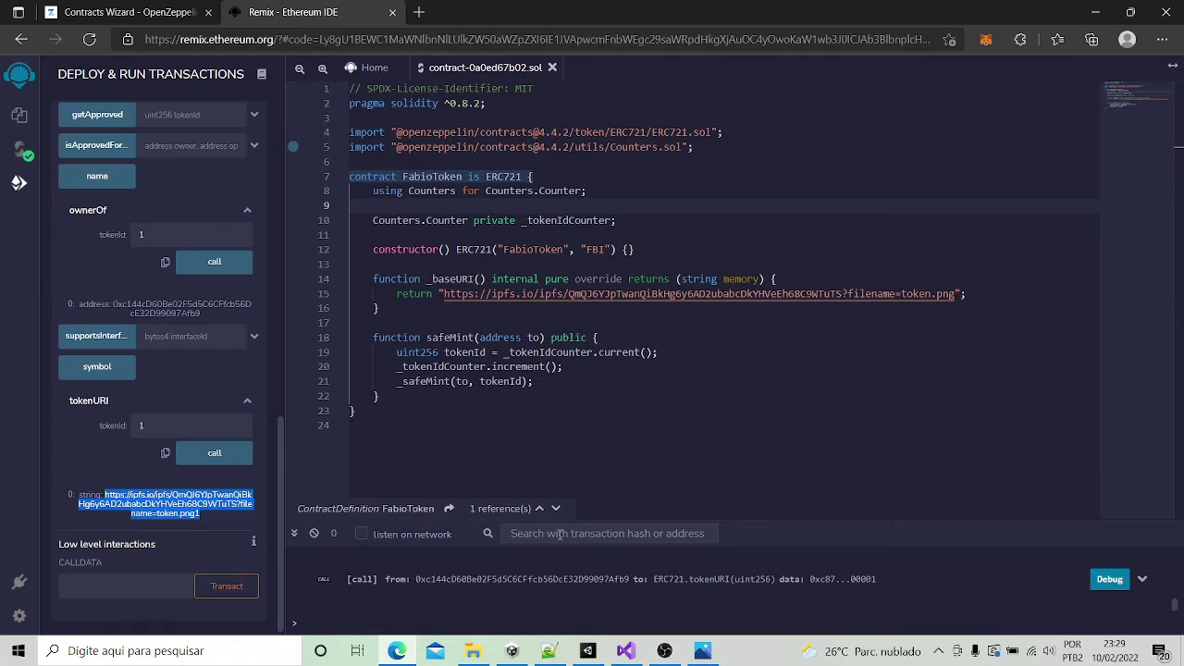
mouse_move(589, 656)
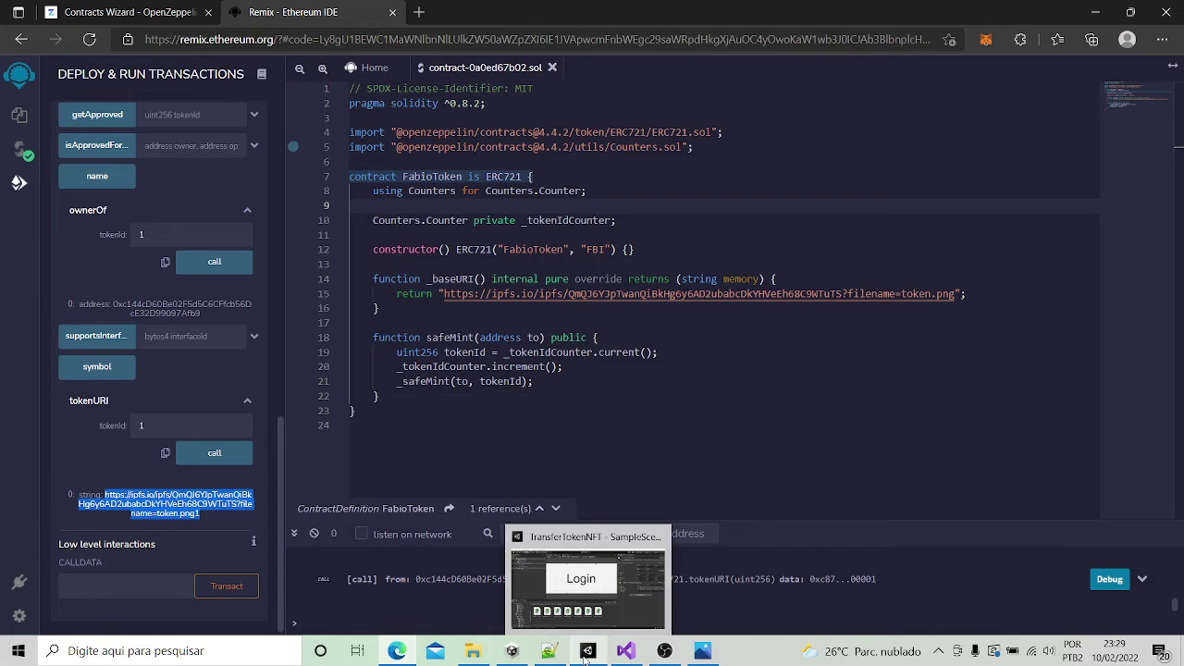
- Bring the TransferTokenNFT project in Unity to the front and collapse the Web3Unity Prefabs and Scripts folders
click(585, 657)
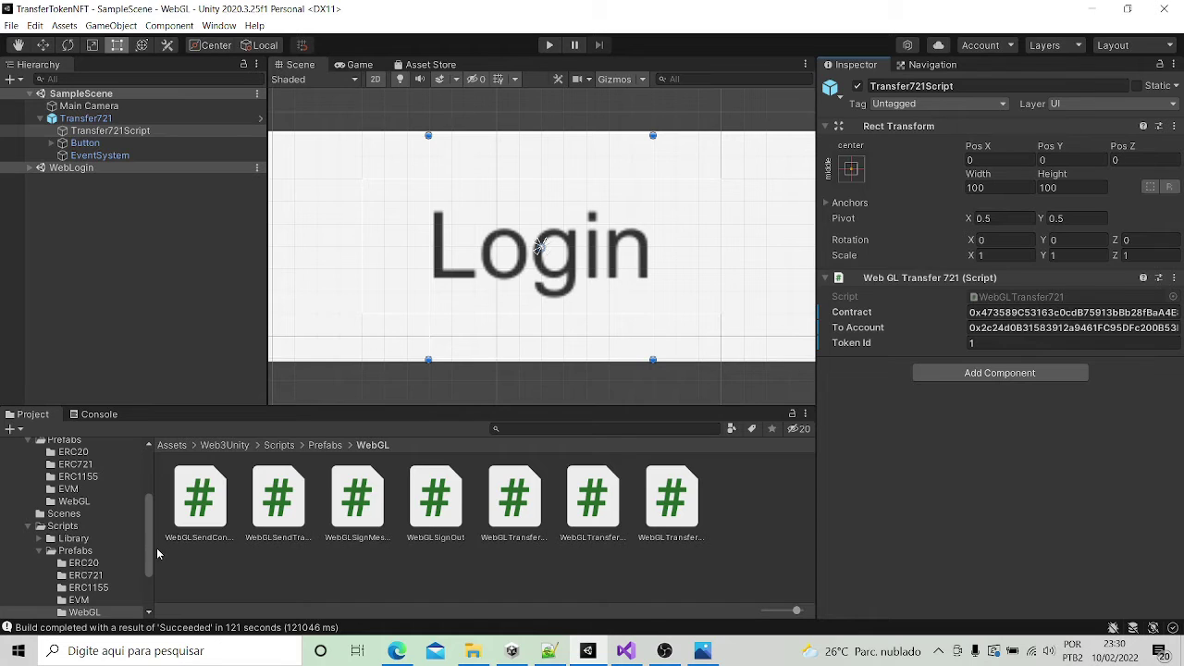
mouse_move(149, 554)
mouse_down()
mouse_move(148, 510)
mouse_move(142, 531)
mouse_up()
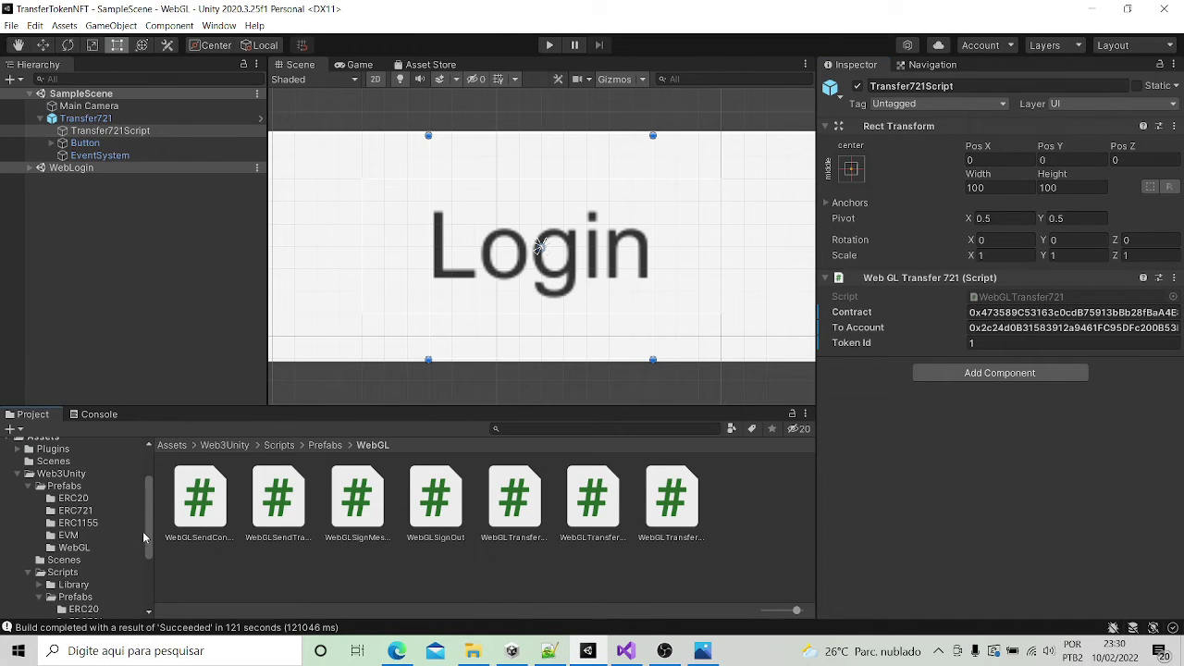
click(30, 487)
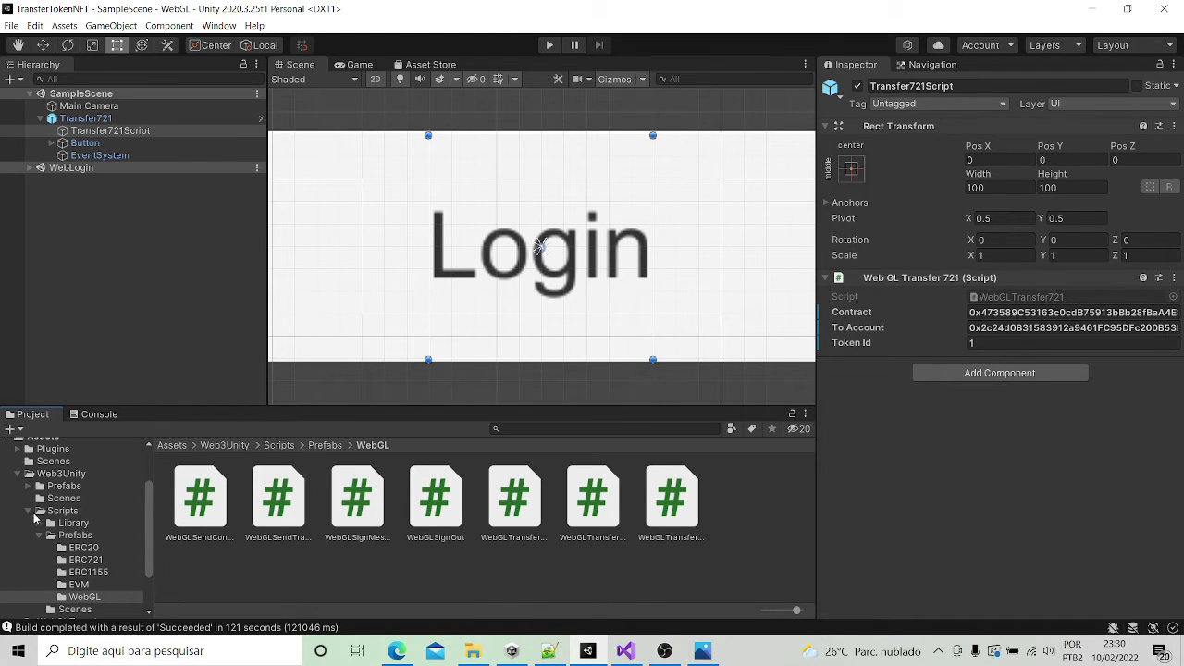
click(28, 512)
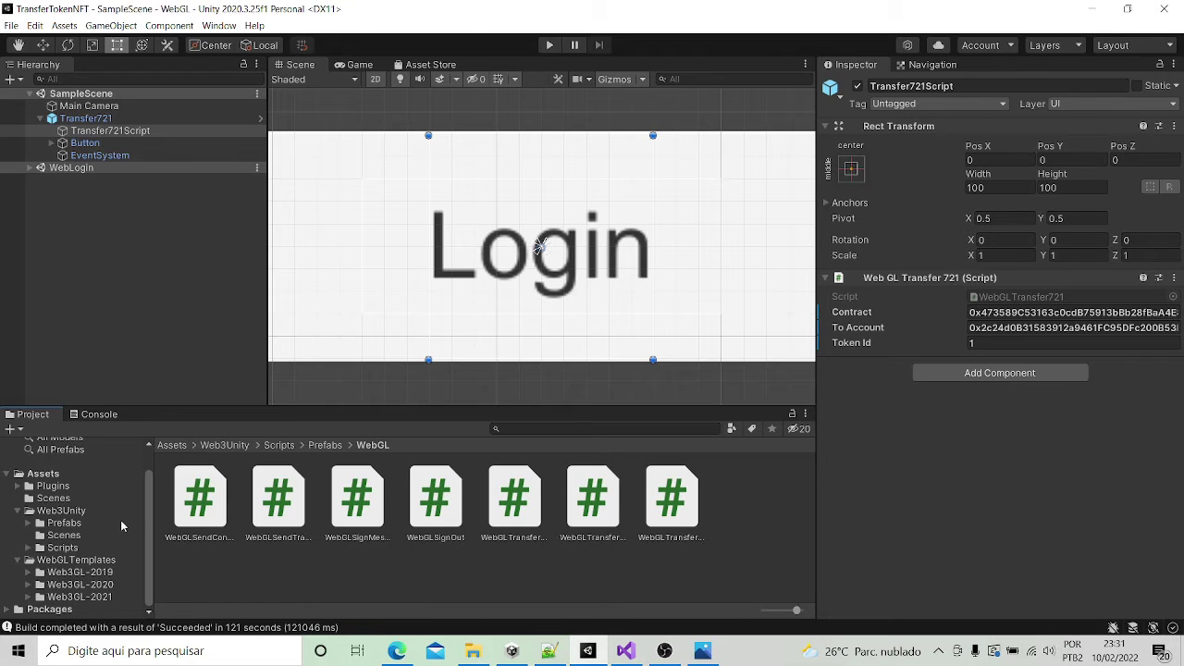
- Inspect the WebLogin scene in the Scenes folder, then open WebGLTemplates showing Web3GL-2019, 2020 and 2021
click(63, 536)
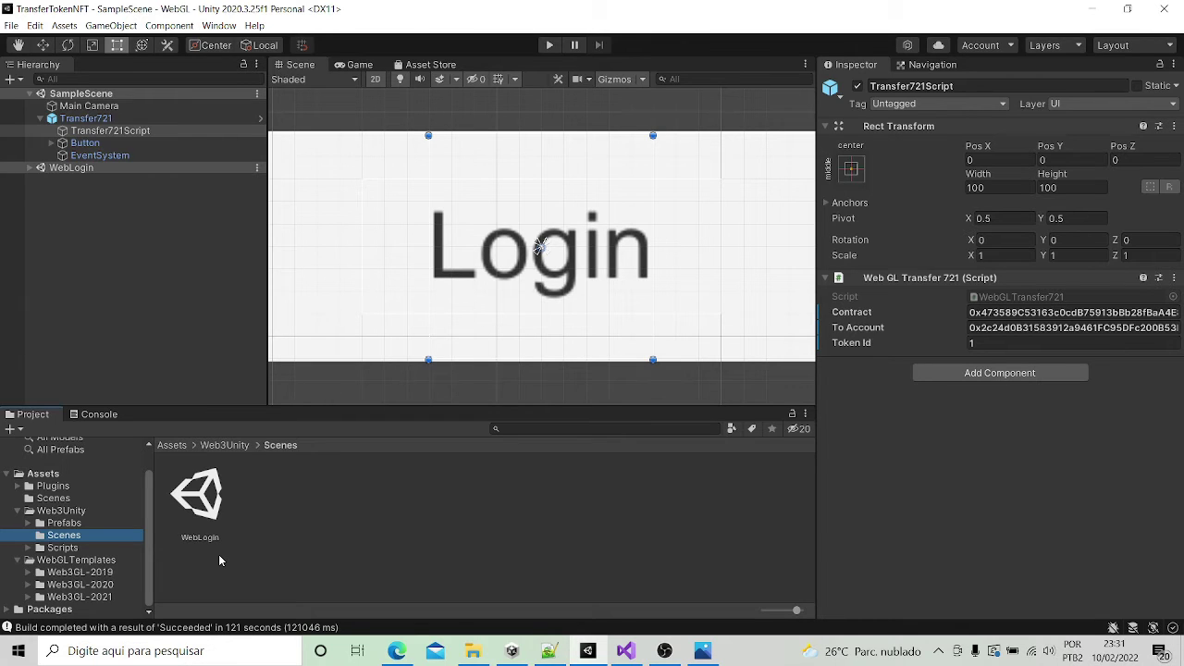
click(199, 505)
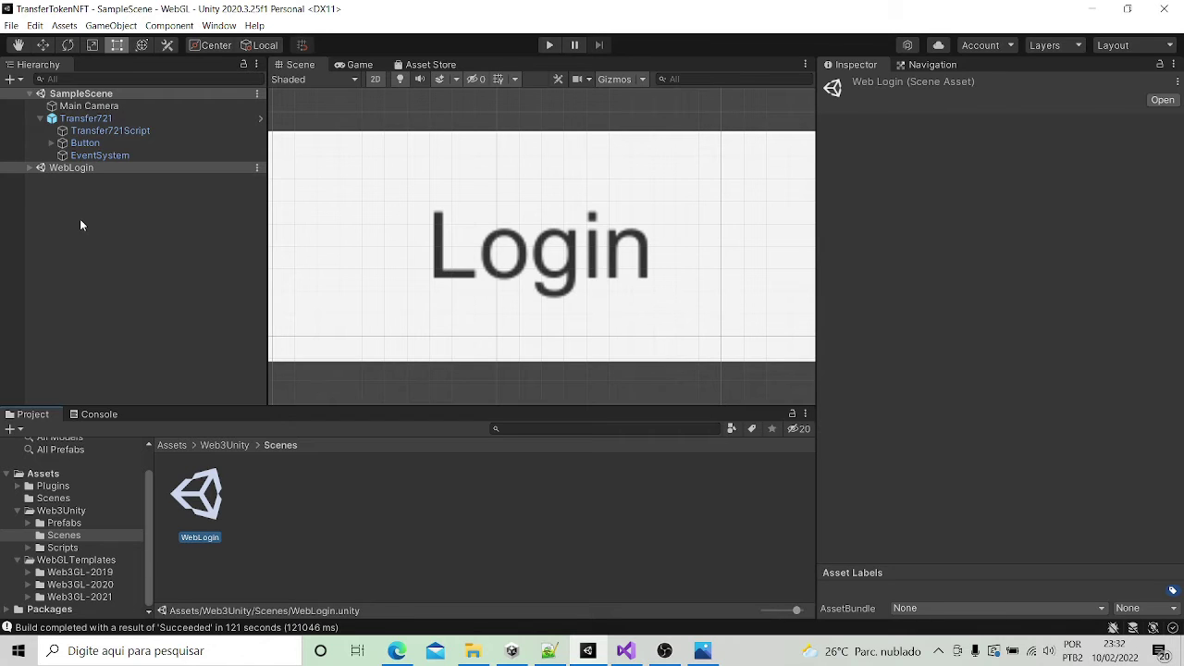
click(76, 566)
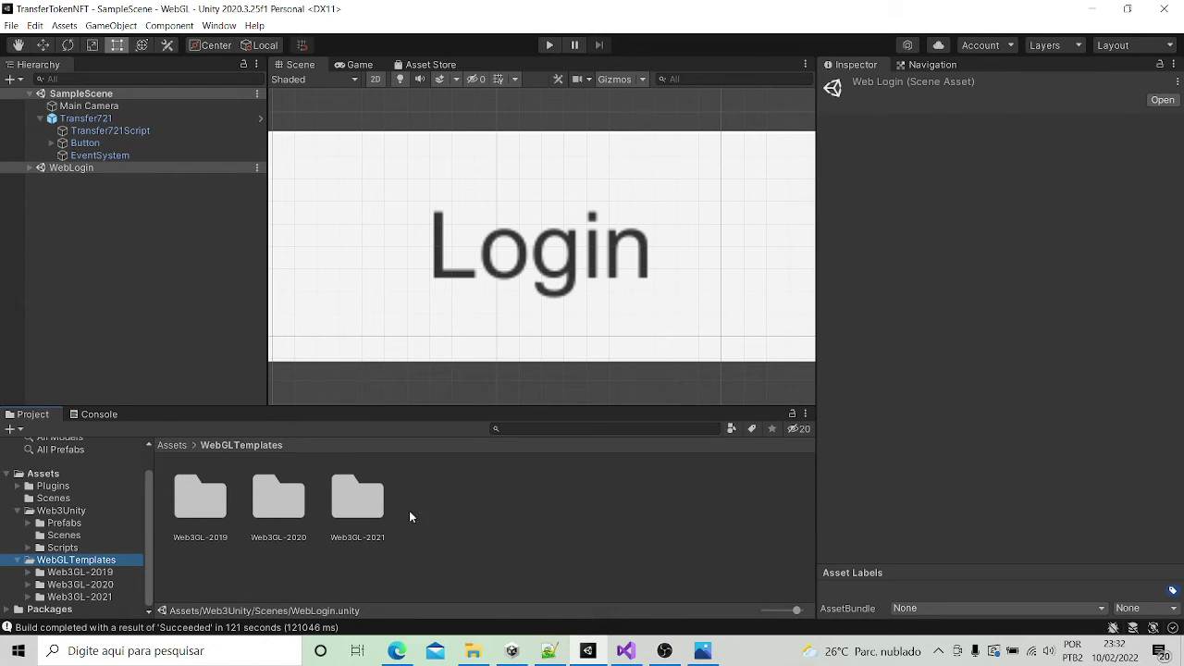
- Open the Web3GL-2020 template folder and launch its network.js in Visual Studio
double_click(285, 515)
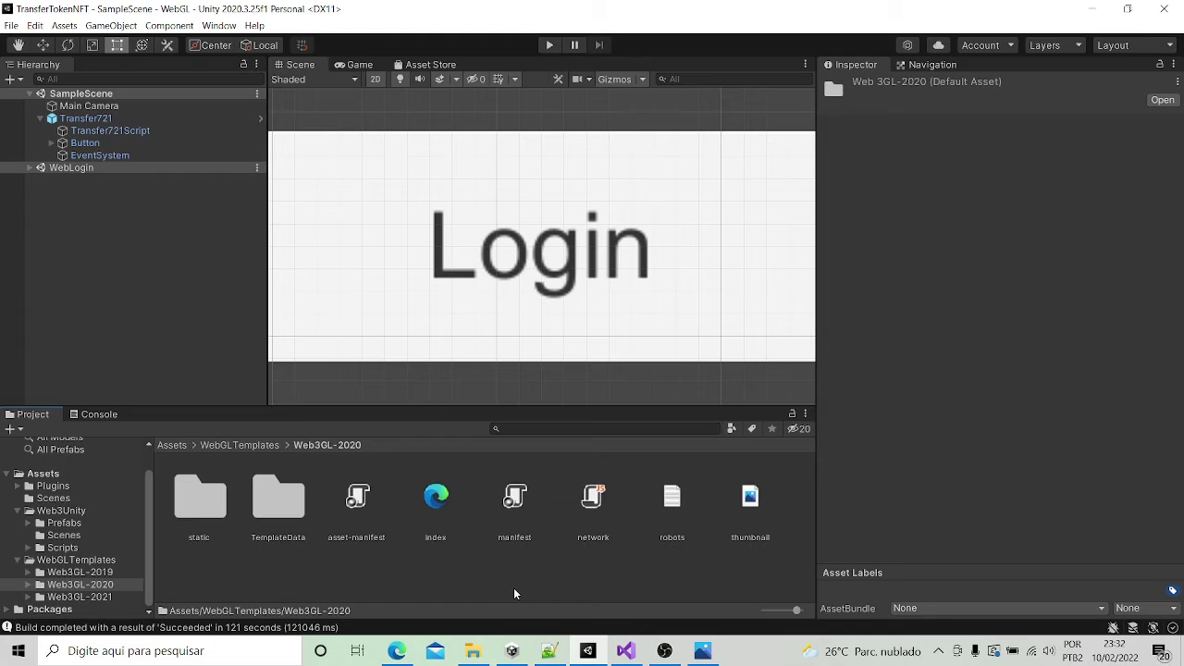
double_click(593, 500)
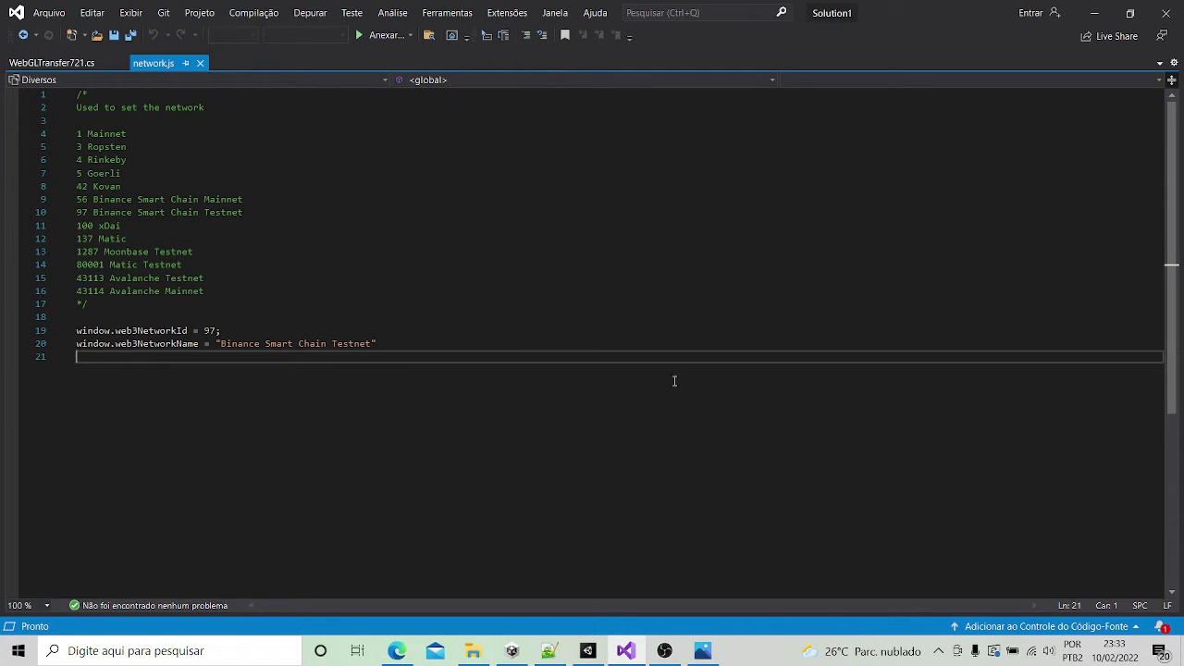
- Return to Unity after confirming network.js targets Binance Smart Chain Testnet, id 97
click(592, 652)
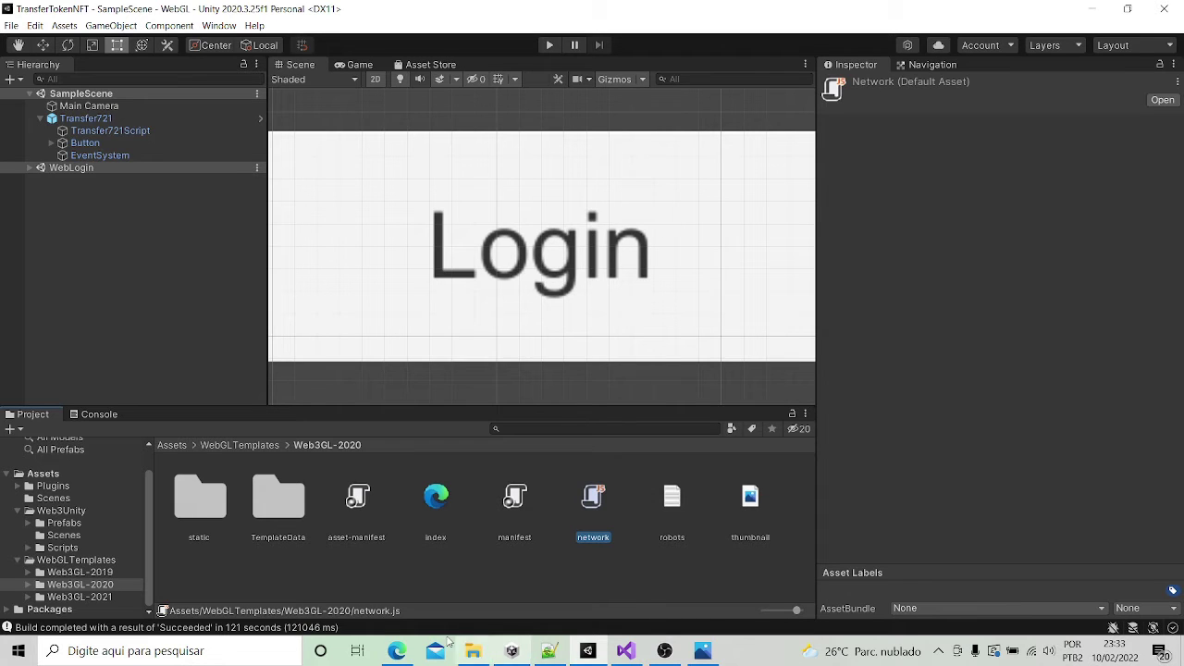
- Find the Transfer721 prefab in the Web3Unity WebGL prefabs folder and select Transfer721Script in the Hierarchy
click(19, 561)
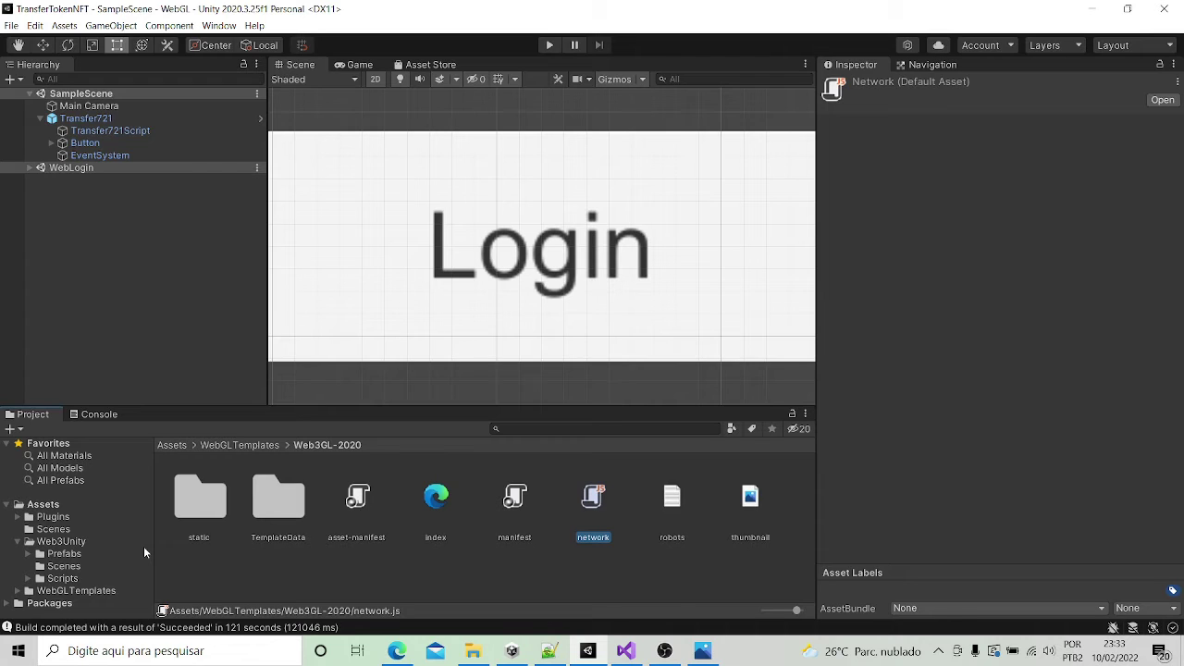
click(66, 555)
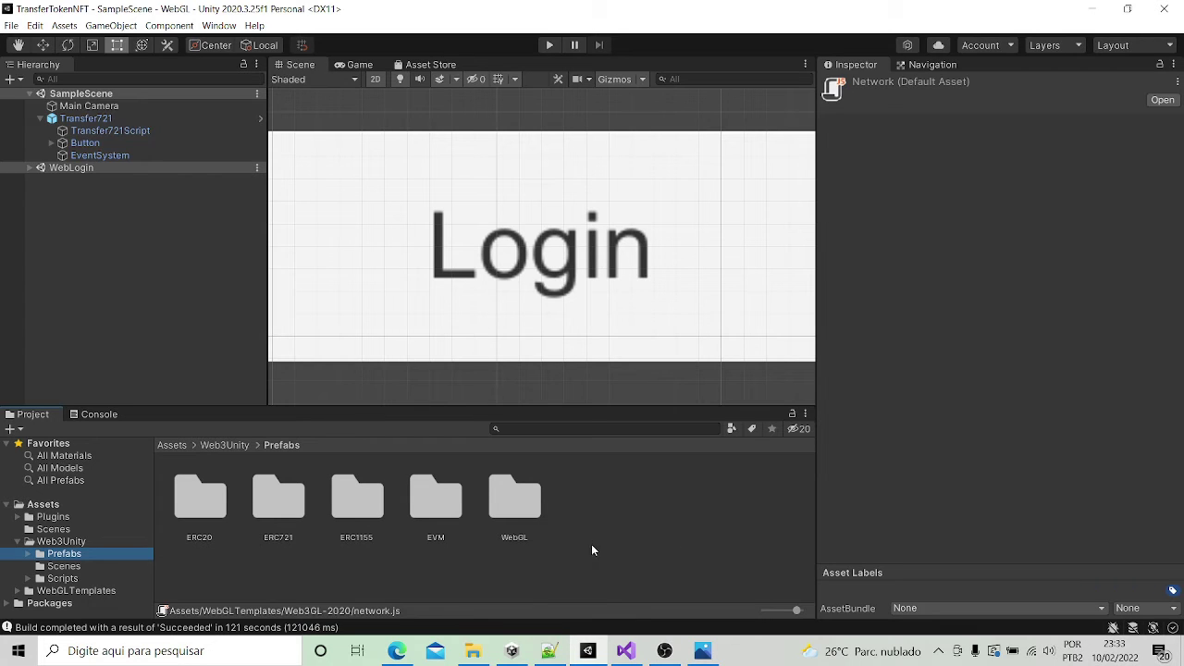
double_click(516, 504)
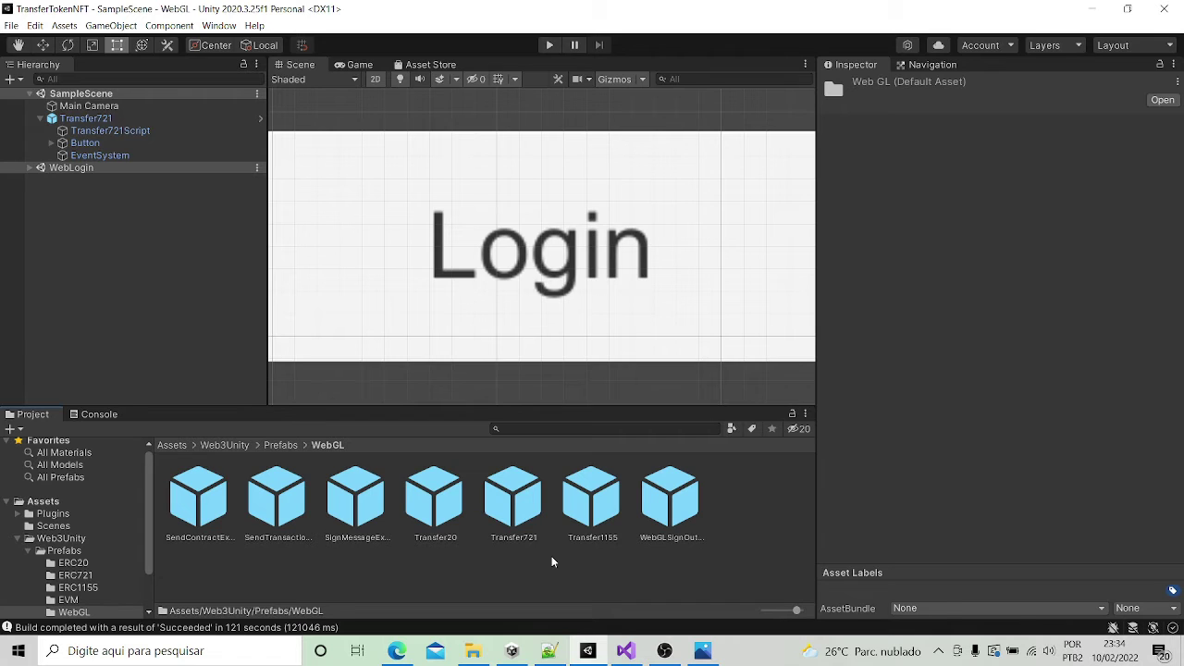
click(515, 504)
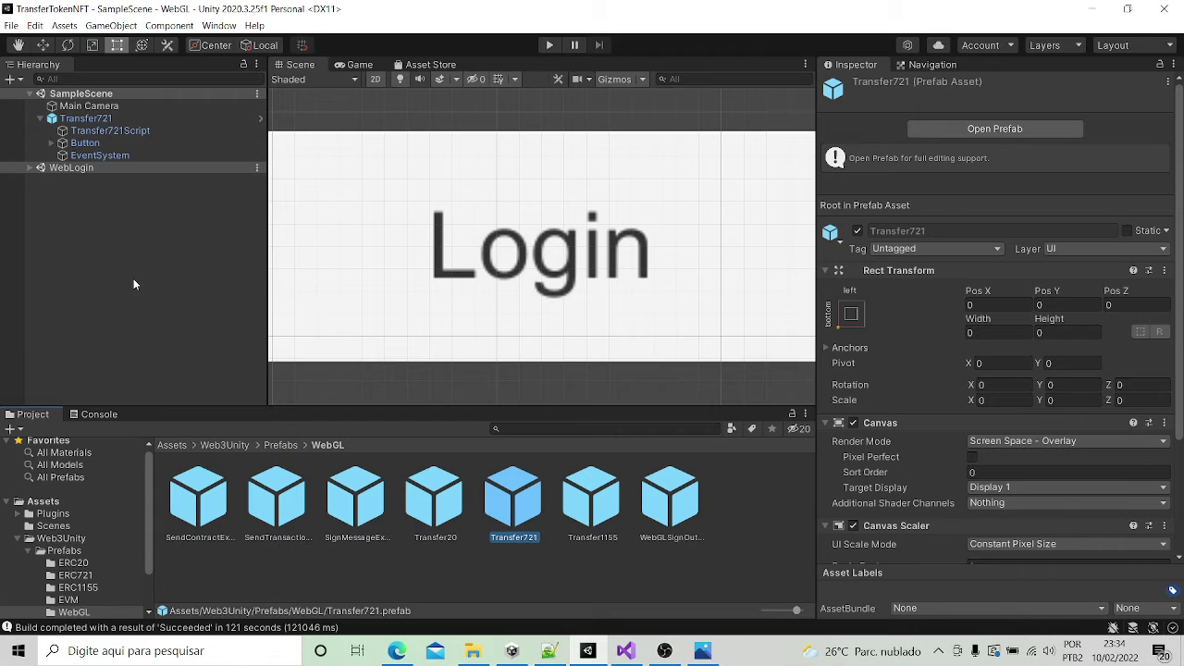
click(103, 130)
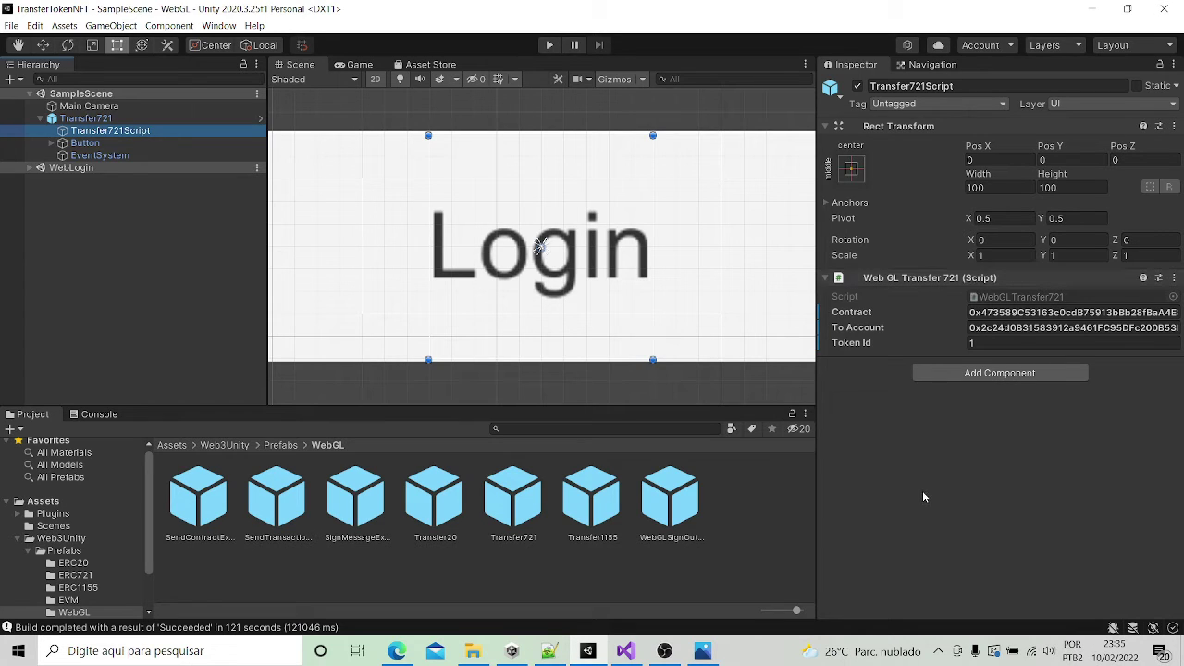
- Open WebGLTransfer721.cs in Visual Studio from the component's Script field
double_click(1023, 297)
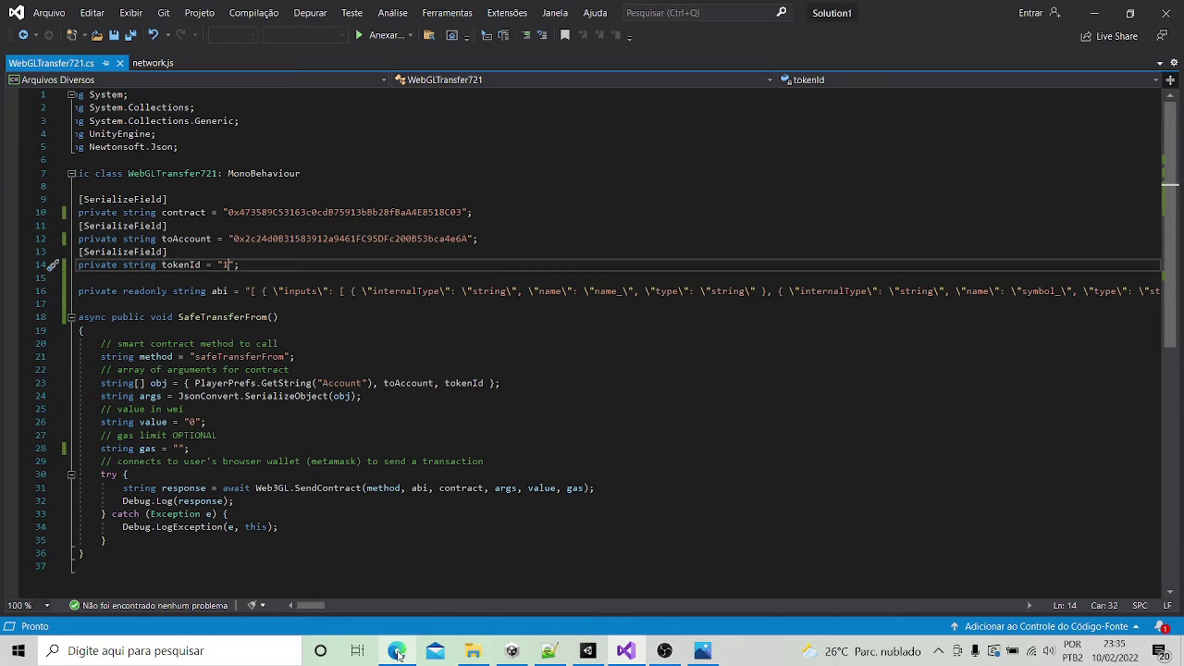
- Copy the deployed FABIOTOKEN contract address in Remix, then return to WebGLTransfer721.cs in Visual Studio
mouse_move(398, 654)
click(398, 573)
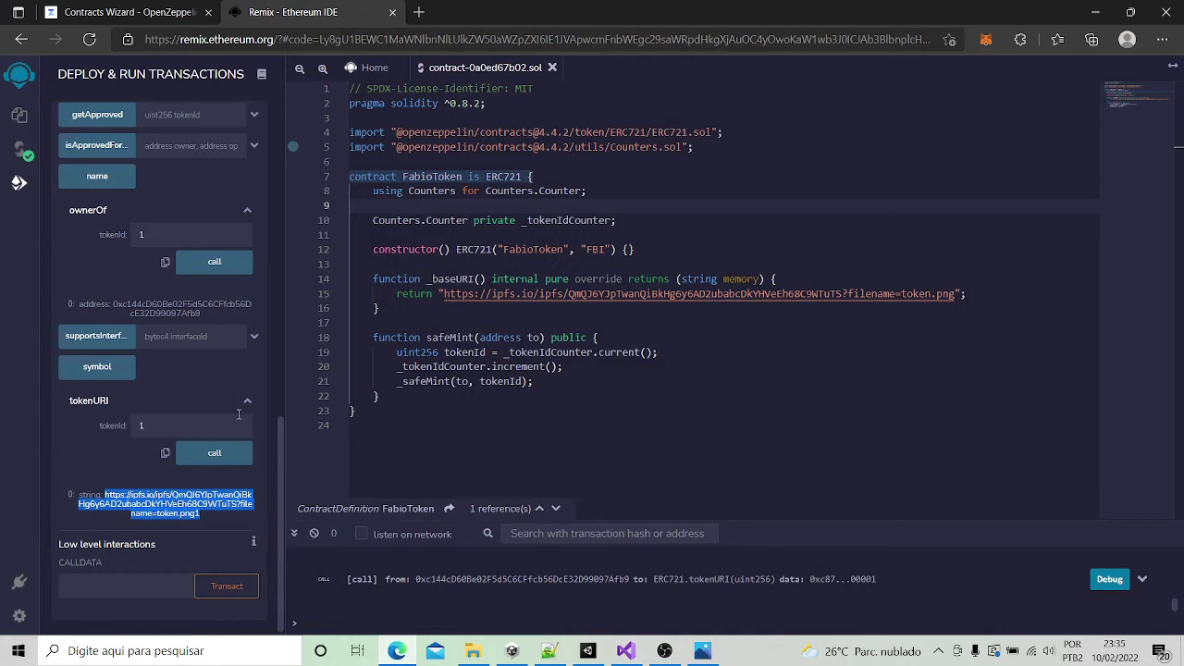
scroll(238, 407, up, 5)
scroll(176, 388, up, 2)
scroll(126, 374, up, 2)
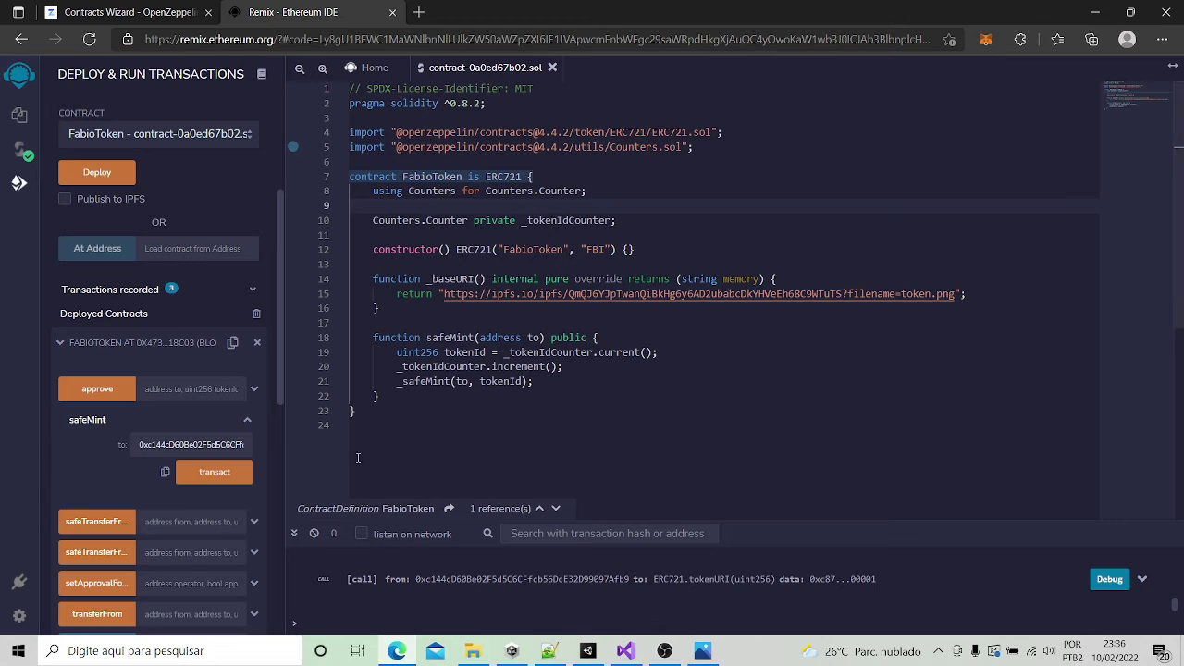
click(233, 343)
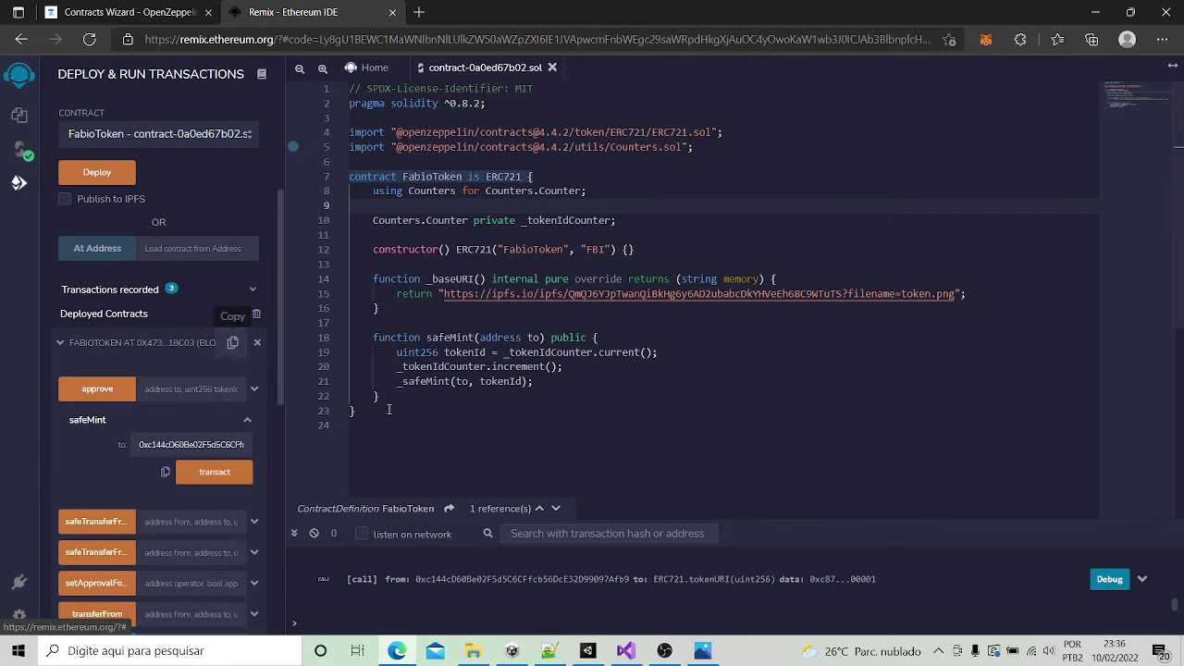
click(627, 651)
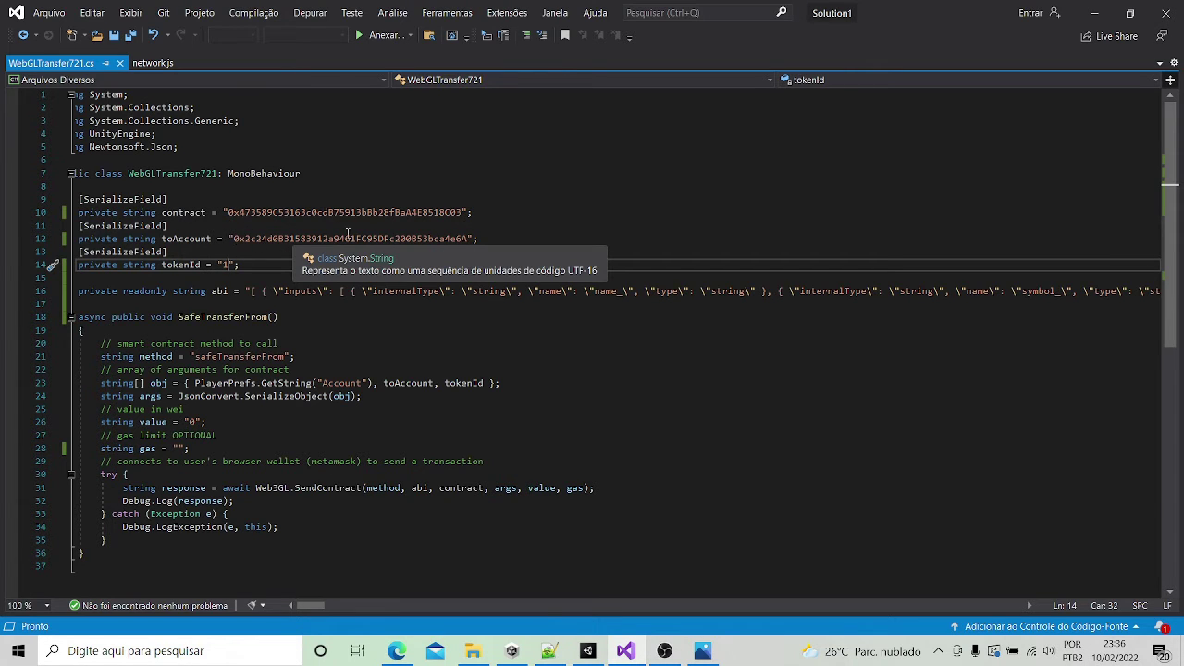
click(397, 653)
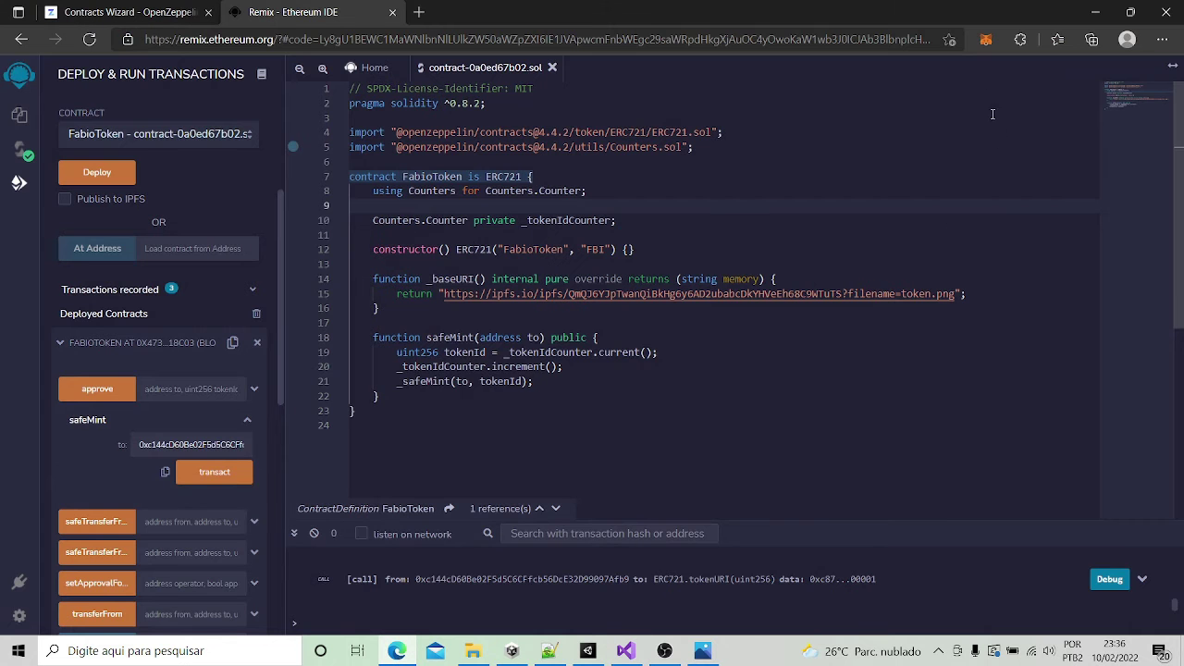
click(985, 40)
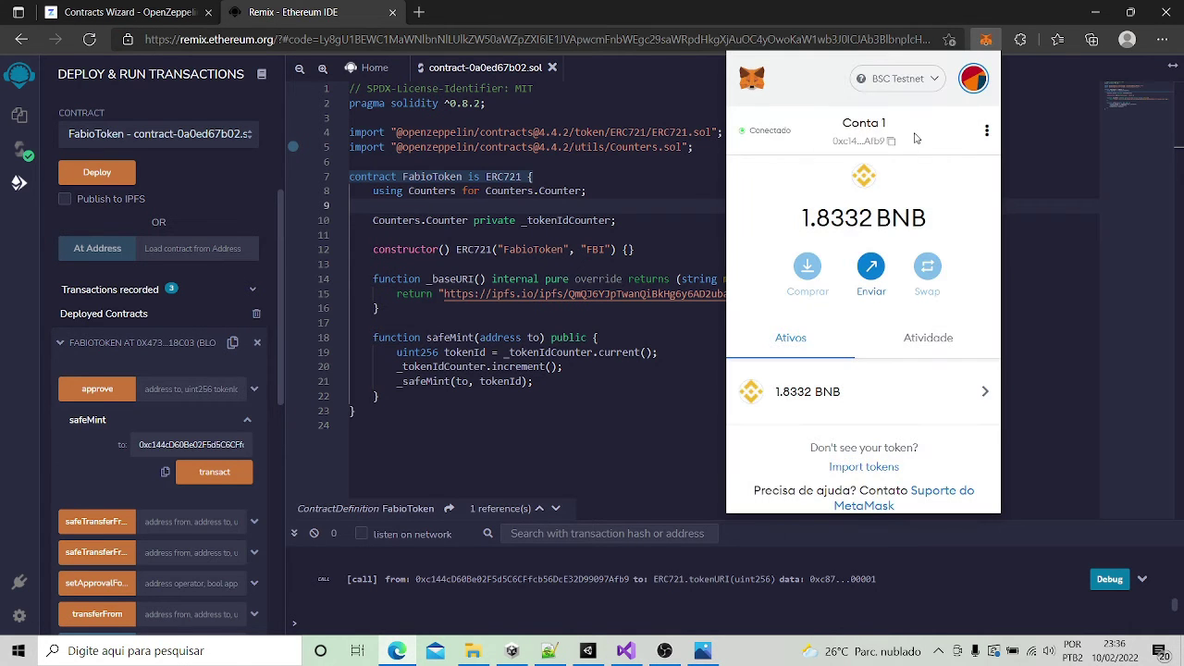
click(973, 79)
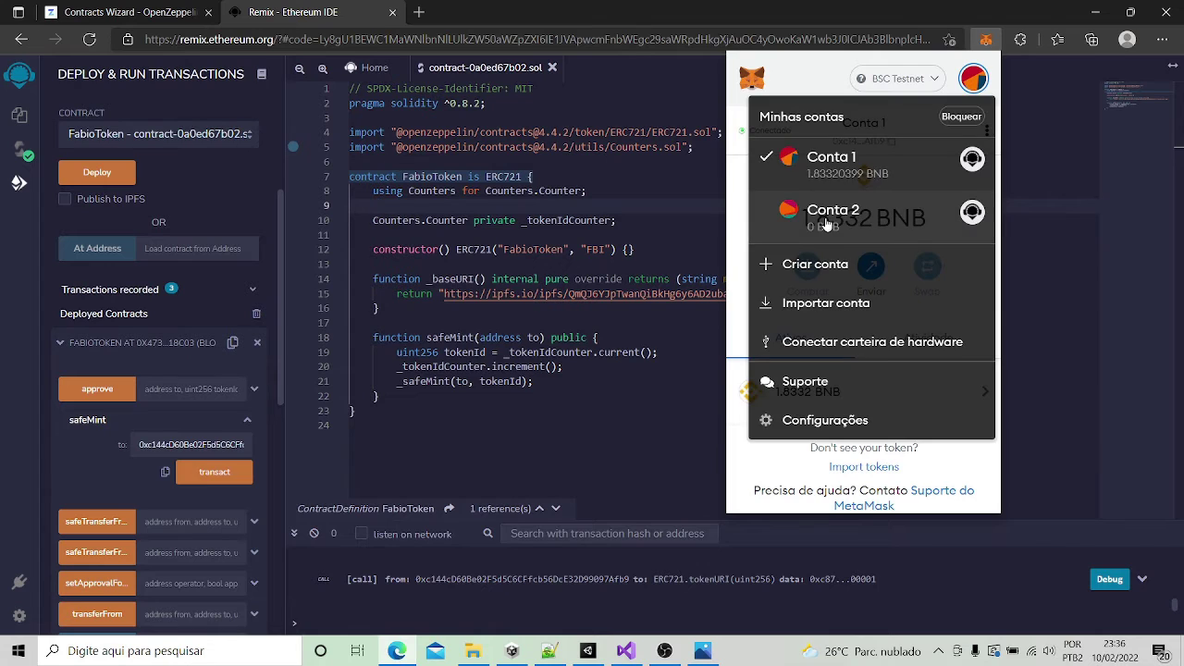
click(826, 222)
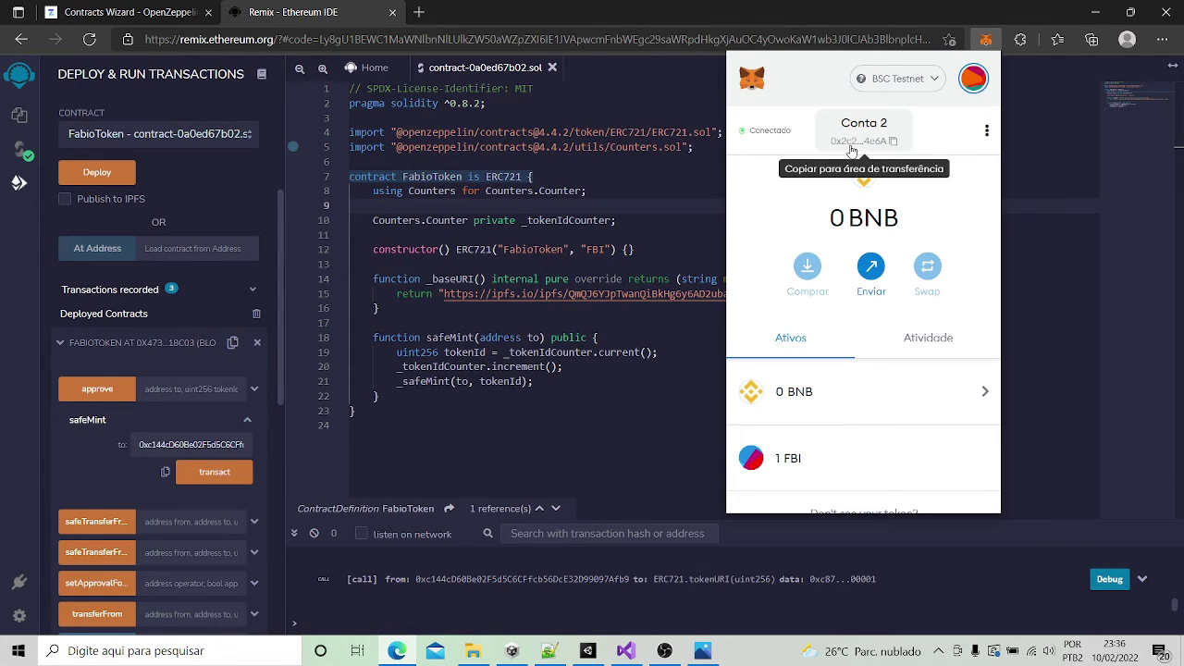
click(971, 85)
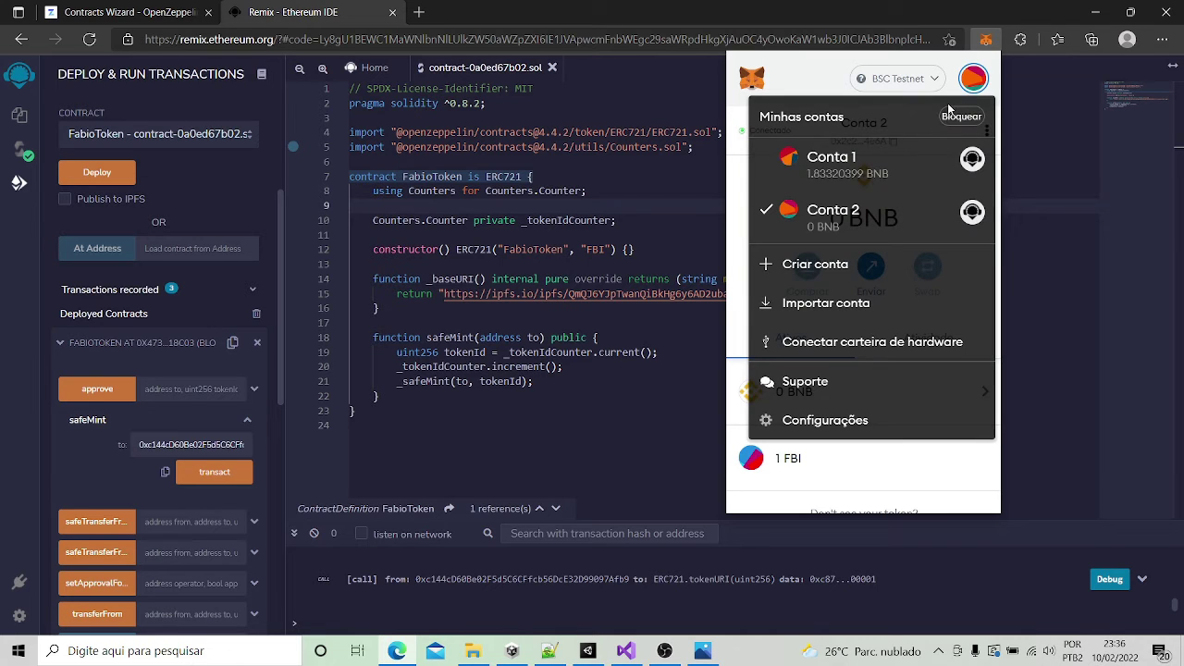
click(840, 167)
click(625, 652)
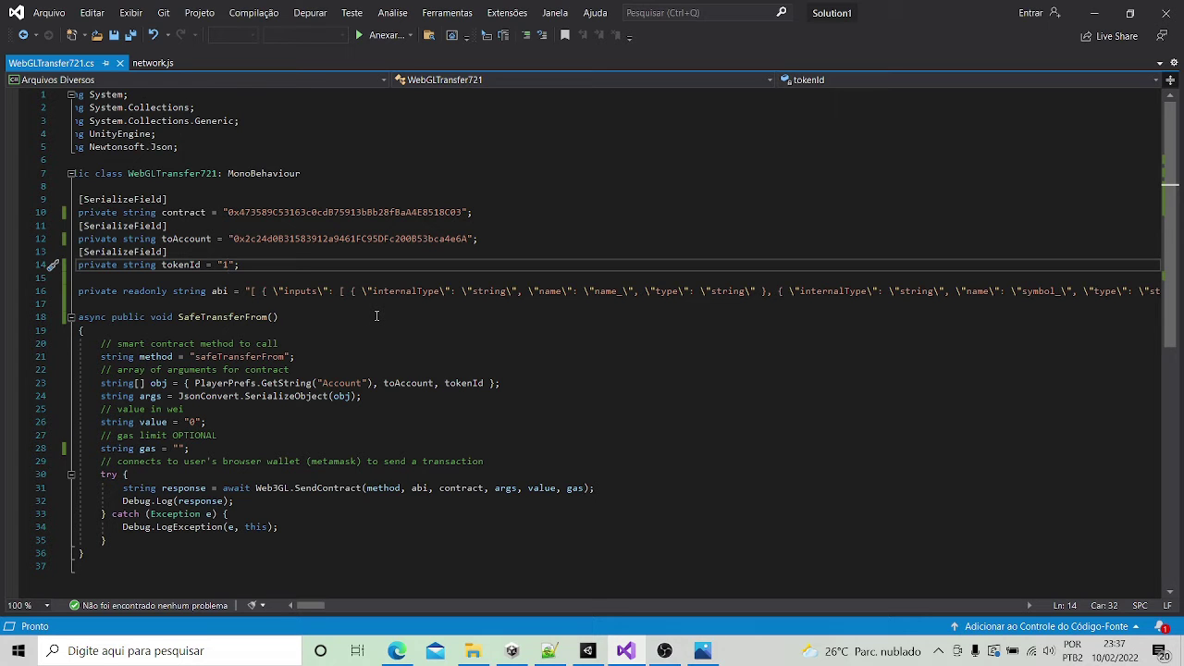
- Compile contract-0a0ed67b02.sol in Remix's Solidity Compiler and copy the ERC721 ABI
click(401, 653)
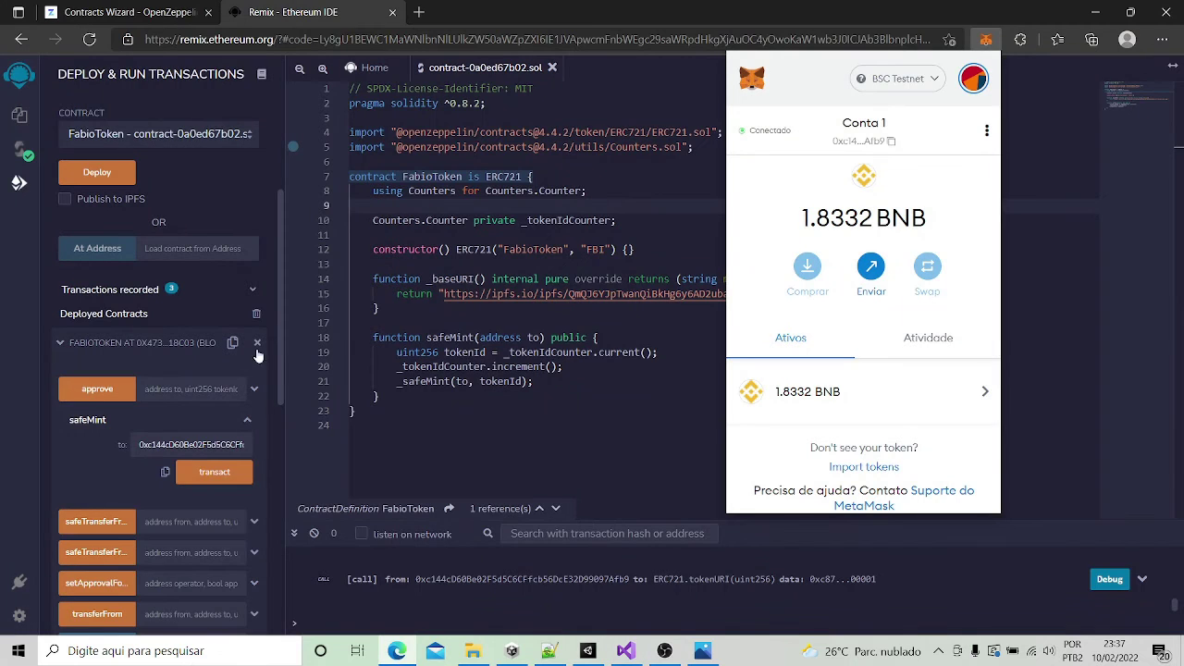
click(26, 153)
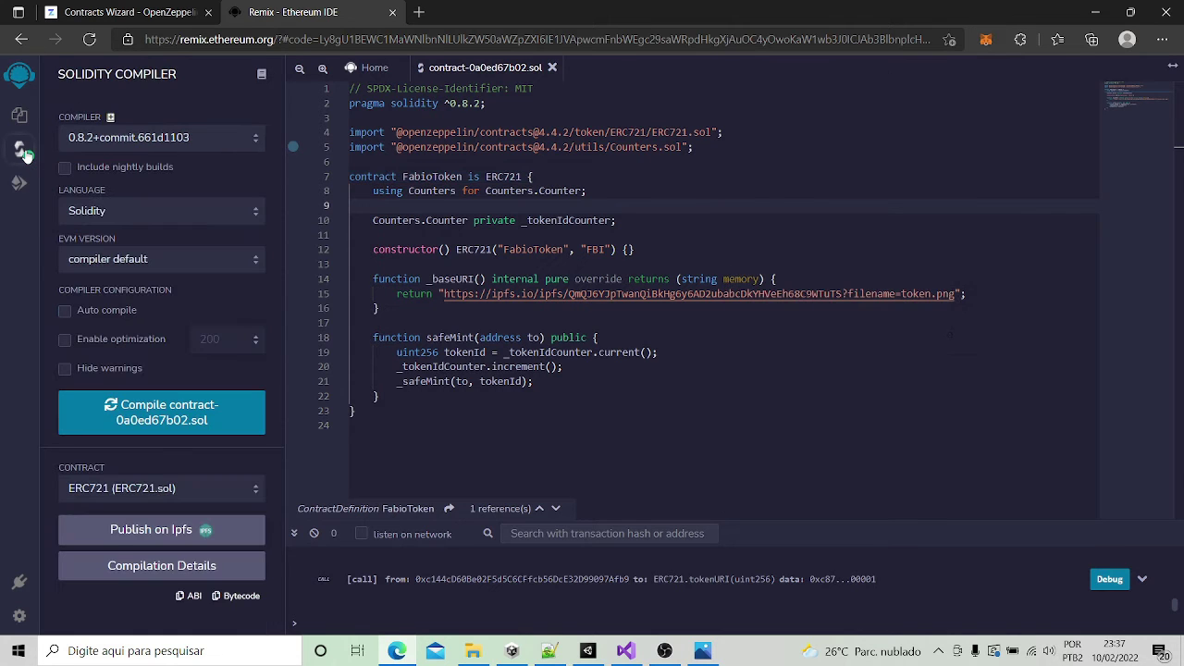
click(152, 431)
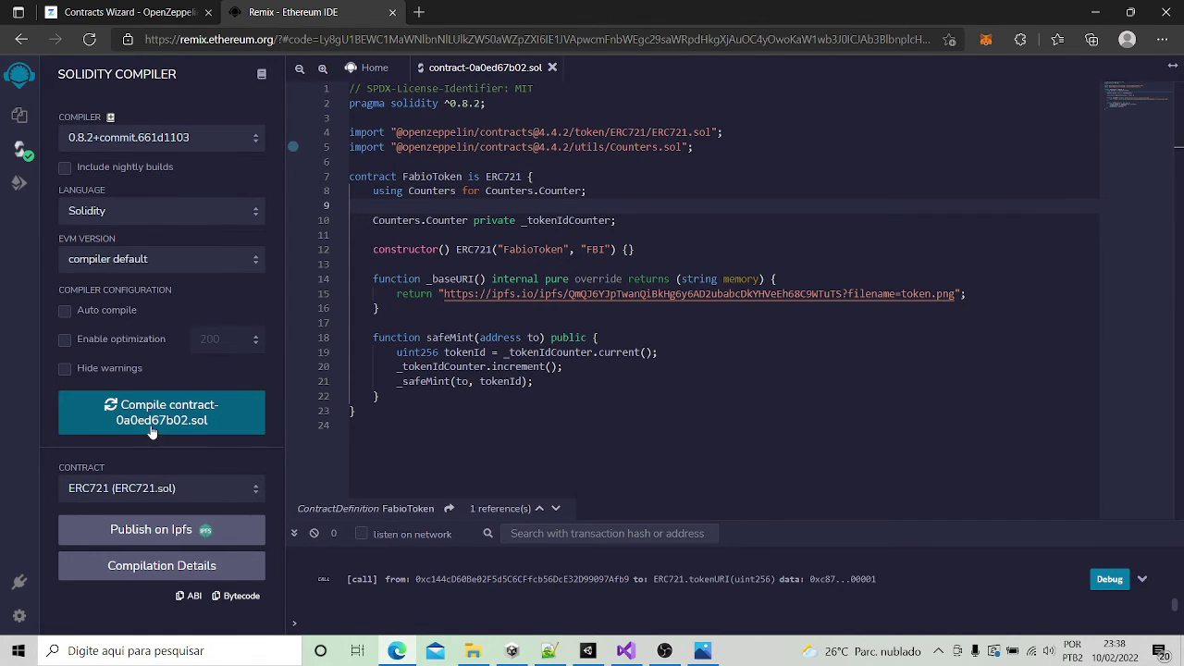
click(191, 600)
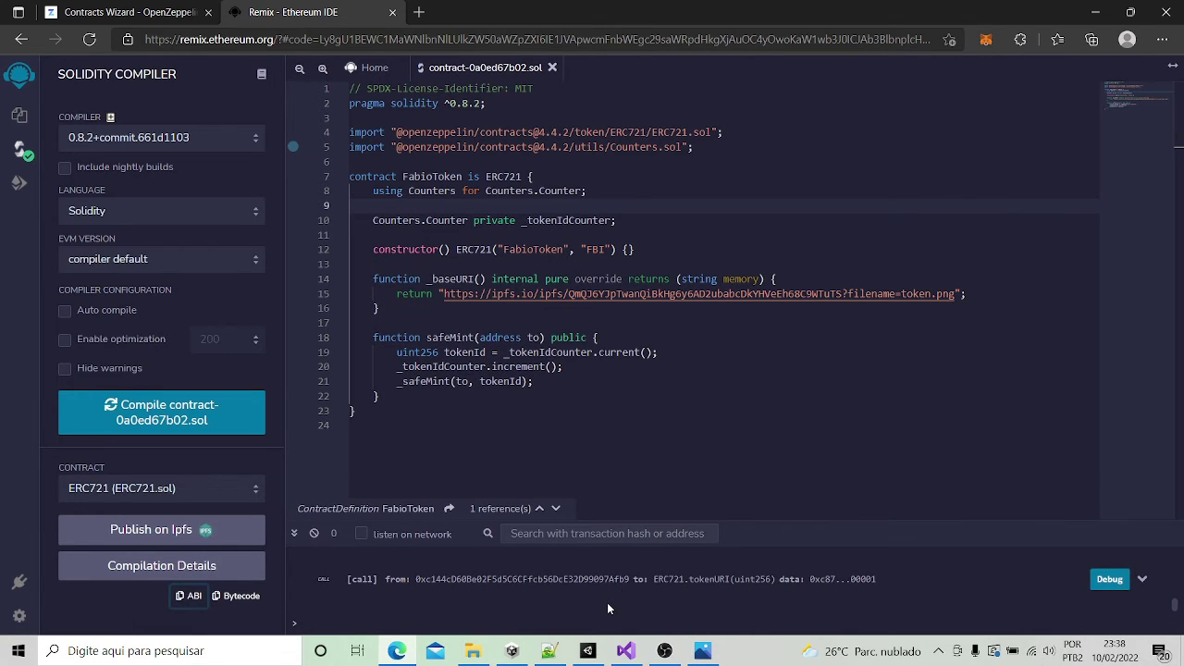
- Replace the old formatted ABI from line 5 down in the novo 4 note with the new ERC721 ABI
click(550, 651)
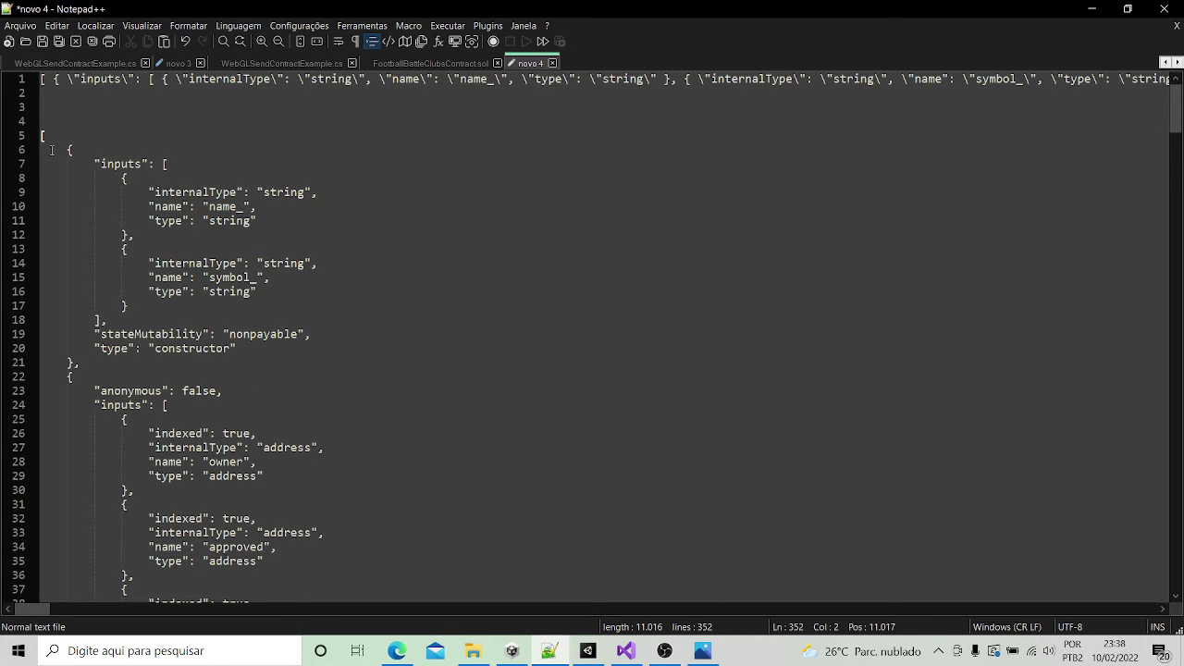
mouse_move(41, 136)
mouse_down()
mouse_move(139, 650)
mouse_move(64, 610)
mouse_up()
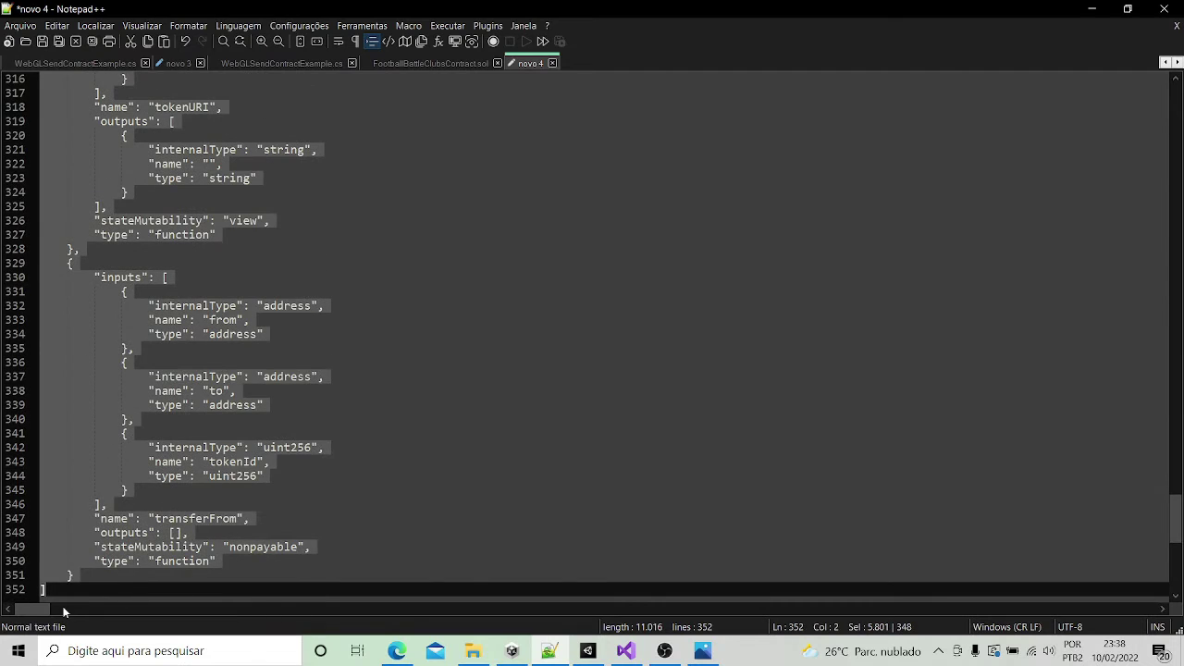
key(Delete)
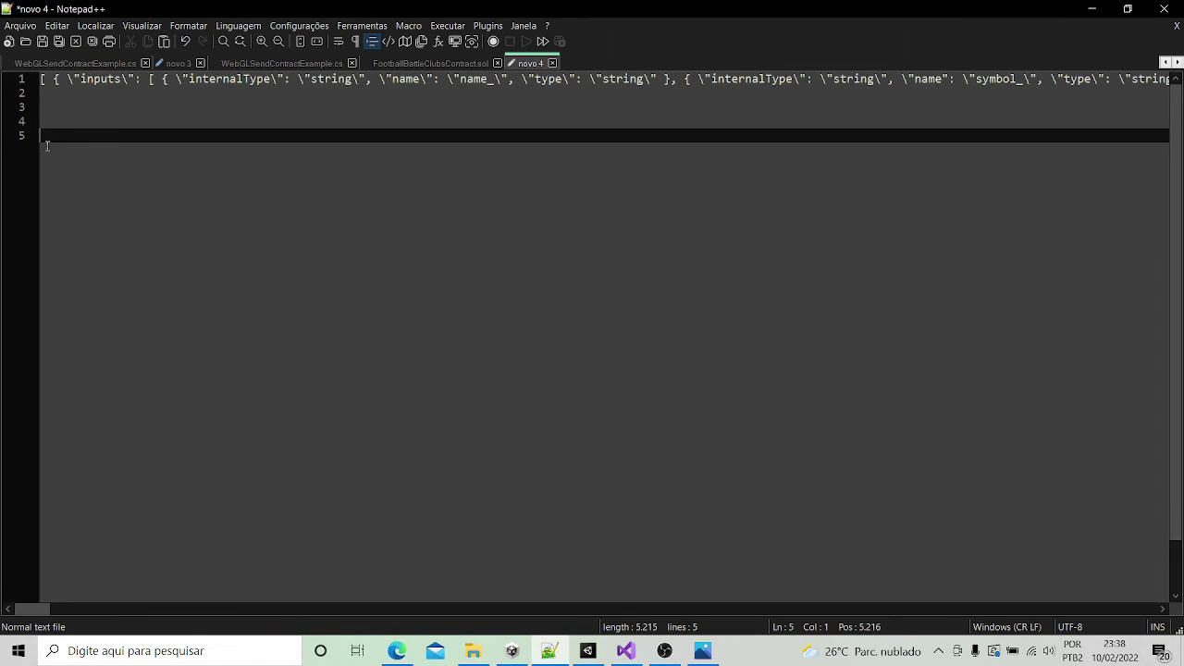
key(ctrl+v)
scroll(222, 352, up, 4)
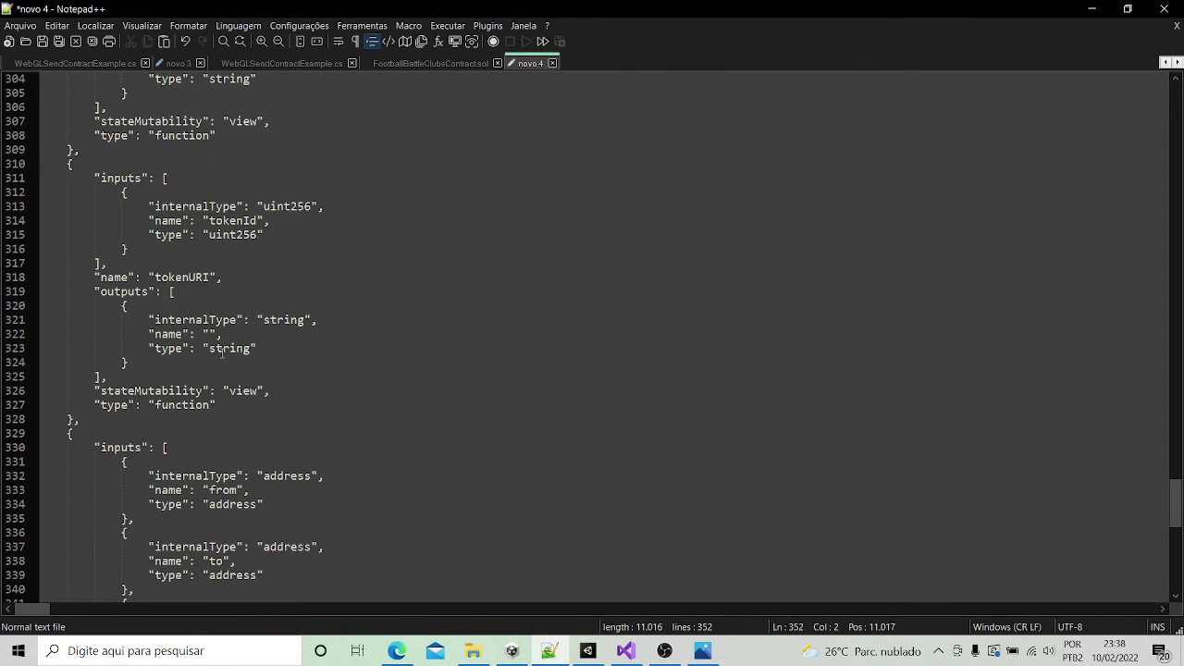
scroll(222, 353, up, 15)
scroll(222, 353, up, 9)
scroll(222, 353, up, 11)
scroll(222, 353, up, 11)
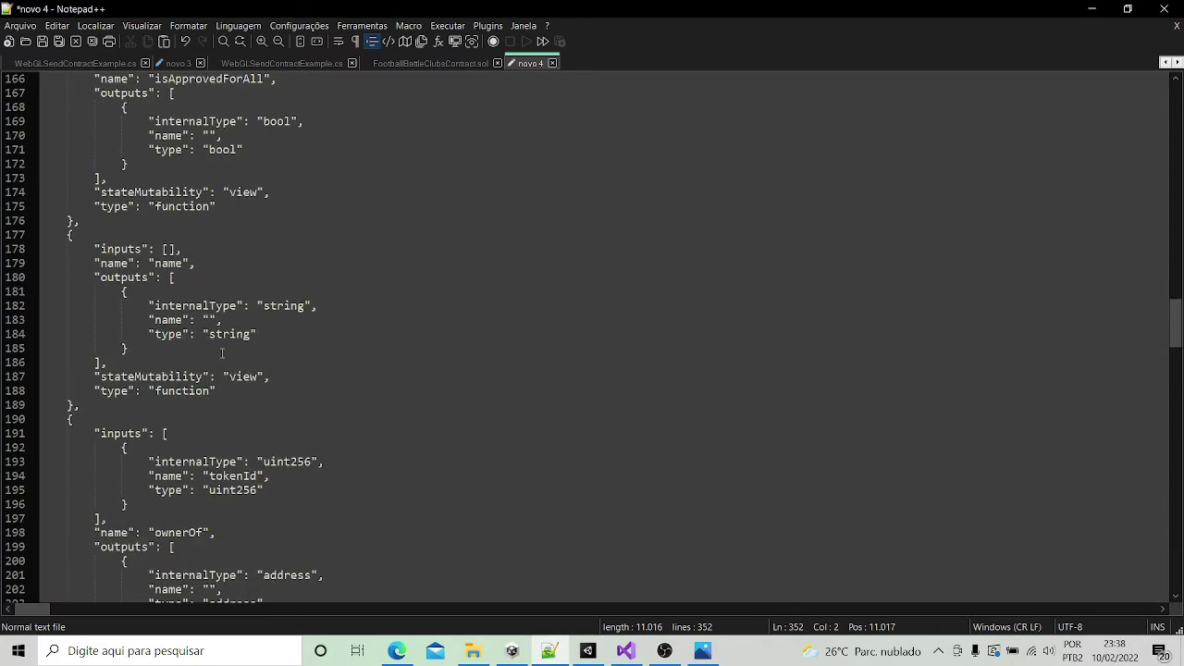
scroll(222, 353, up, 12)
scroll(222, 353, up, 6)
scroll(222, 353, up, 6)
scroll(222, 353, up, 6)
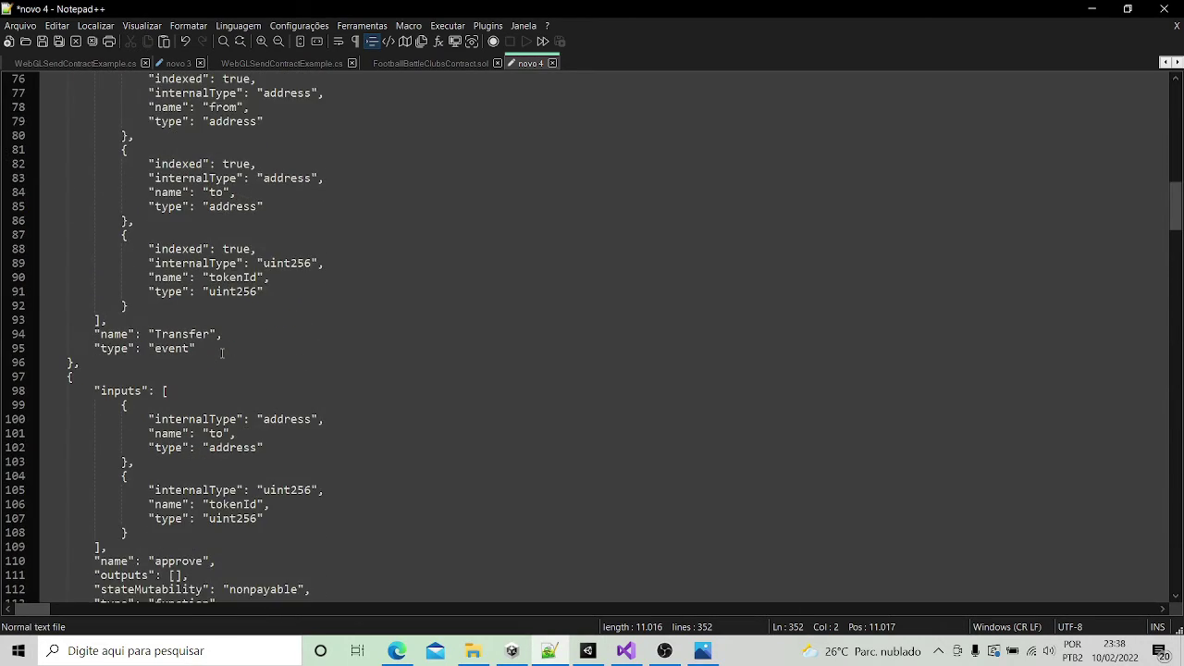
scroll(222, 353, up, 5)
scroll(222, 352, up, 5)
scroll(223, 352, up, 7)
scroll(222, 353, up, 8)
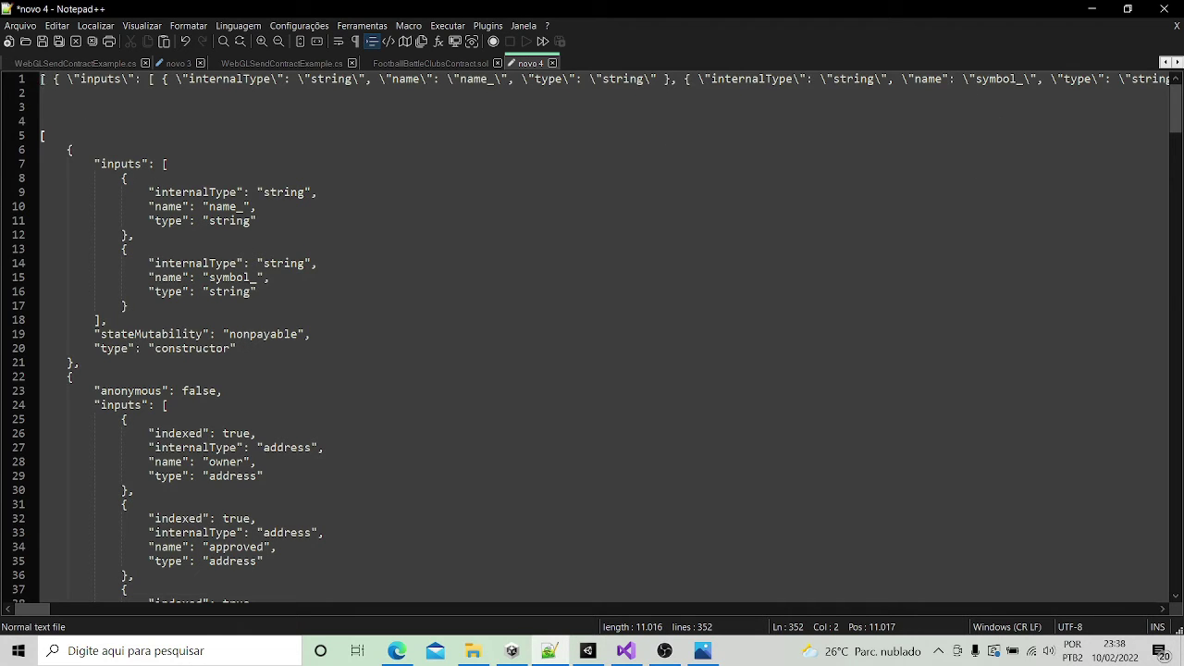
- Review the escaped one-line ABI string on line 1, then go back to WebGLTransfer721.cs in Visual Studio
click(25, 79)
click(293, 121)
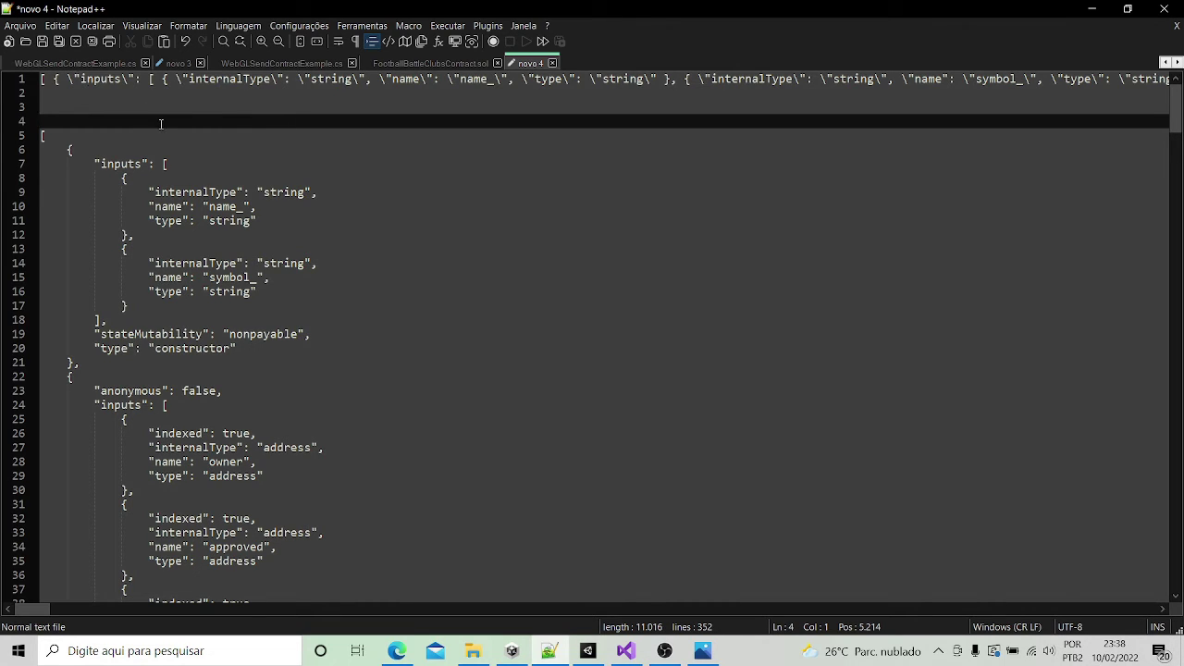
scroll(154, 238, down, 6)
scroll(154, 238, down, 7)
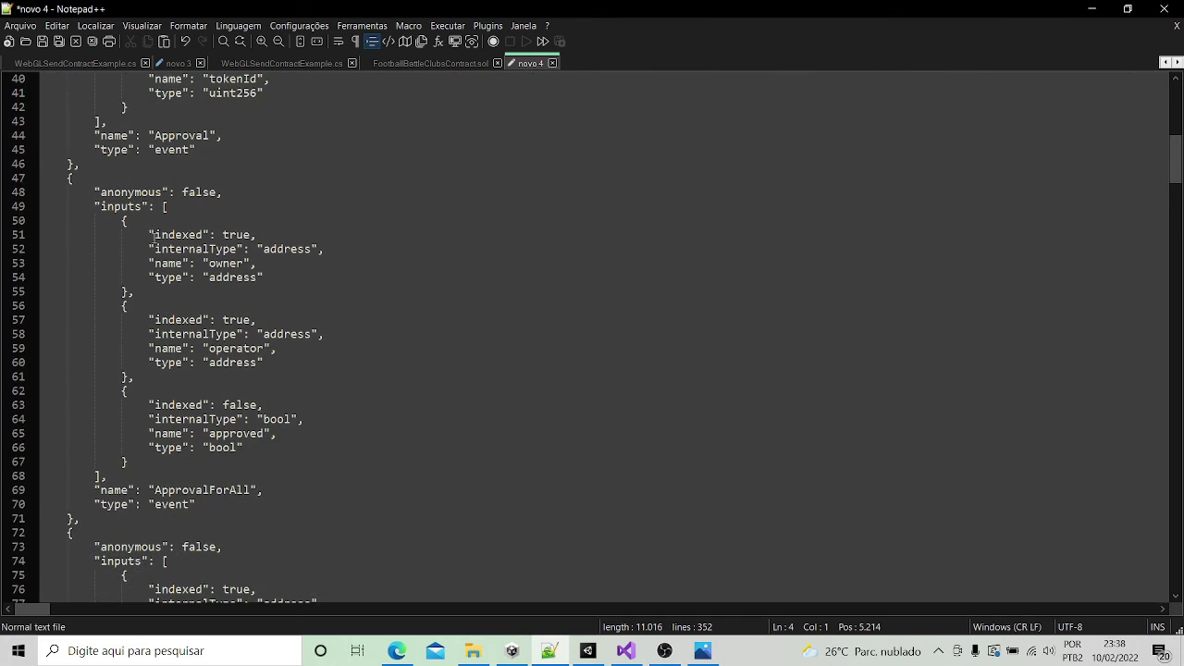
scroll(154, 238, down, 3)
scroll(153, 237, down, 8)
scroll(154, 238, up, 6)
scroll(154, 238, up, 14)
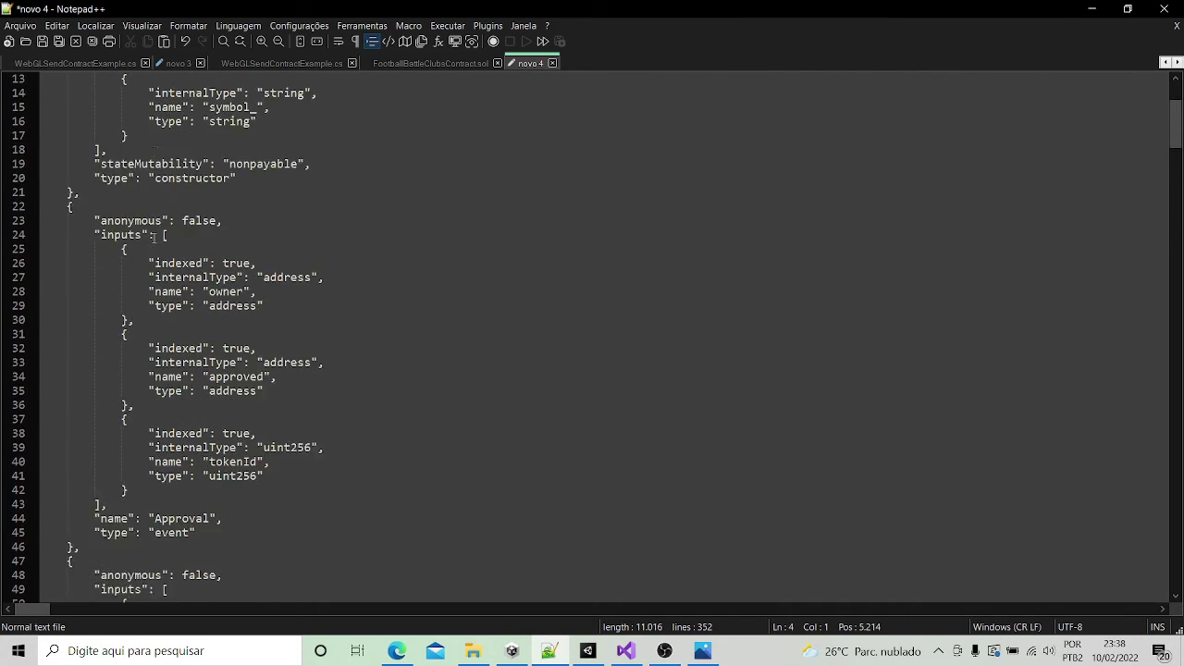
scroll(154, 238, up, 4)
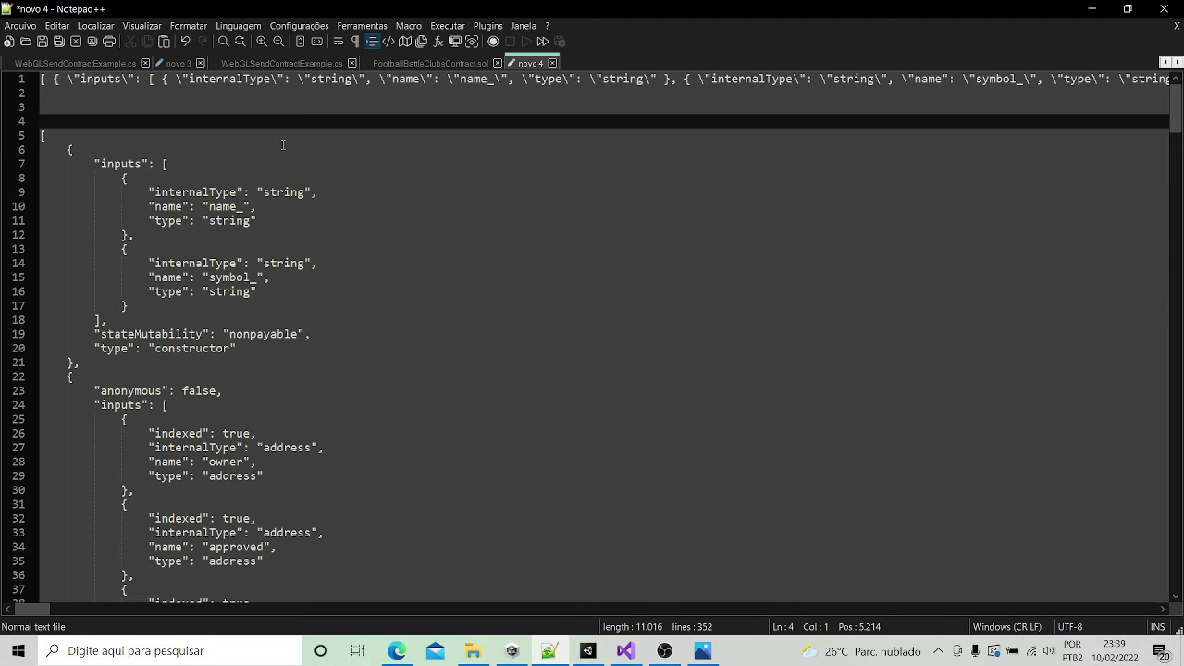
click(625, 650)
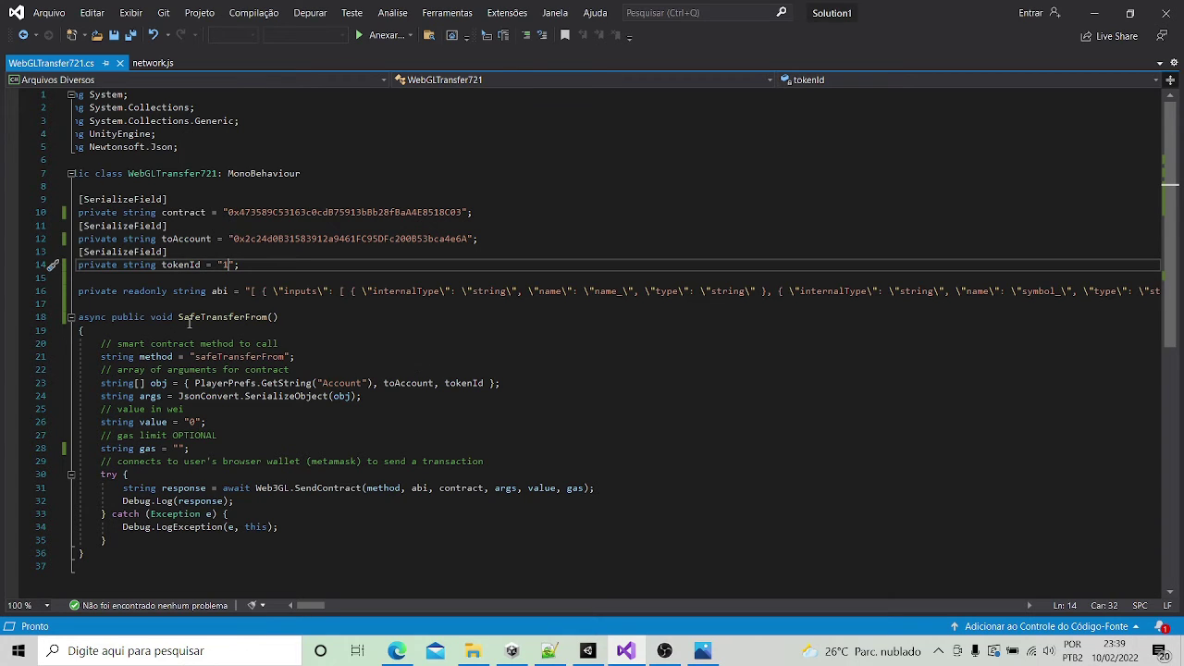
- Switch between the WebGLTransfer721 script and Unity, ending with the TransferTokenNFT scene in front
mouse_move(189, 319)
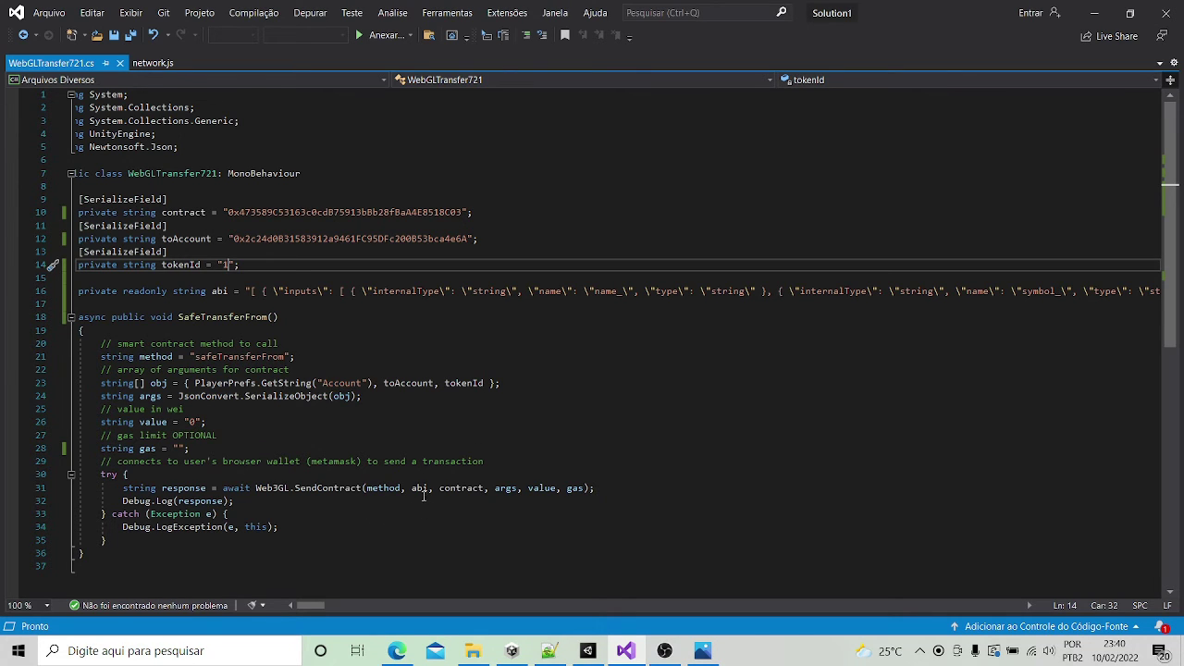
mouse_move(420, 491)
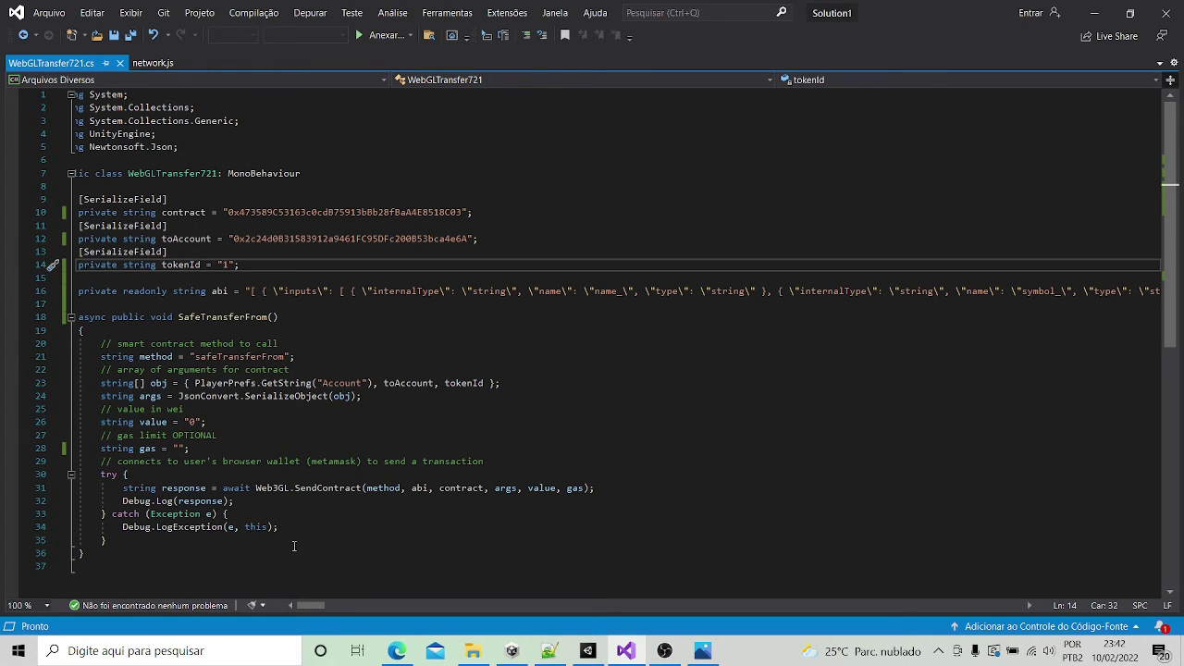
mouse_move(589, 653)
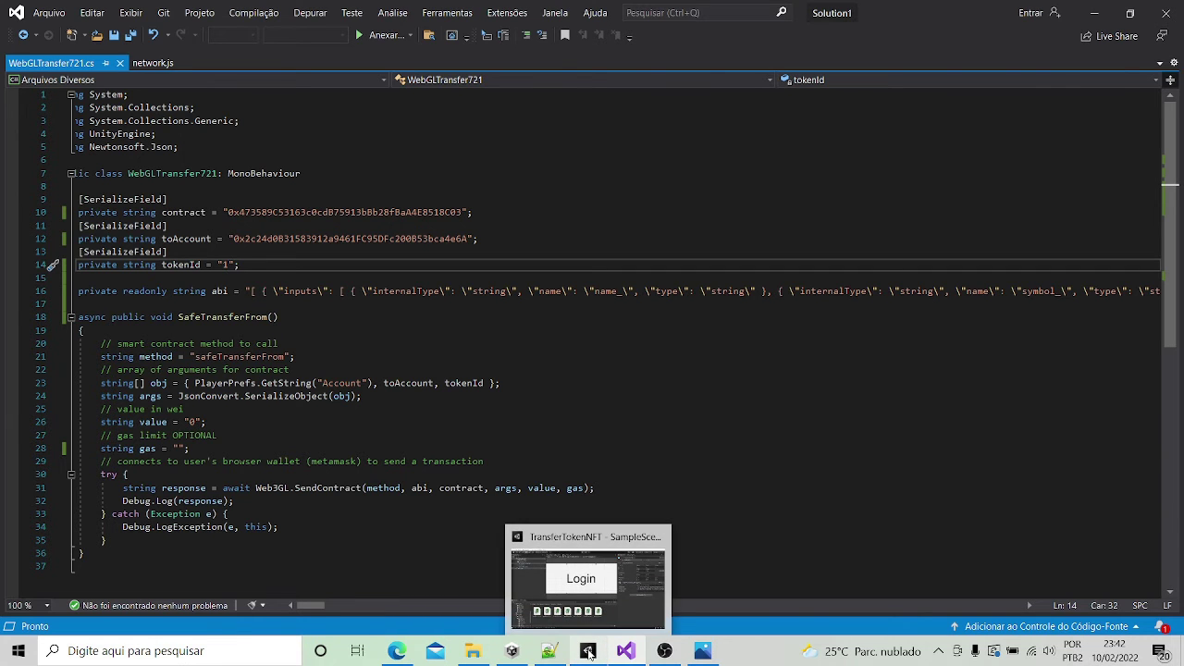
click(561, 580)
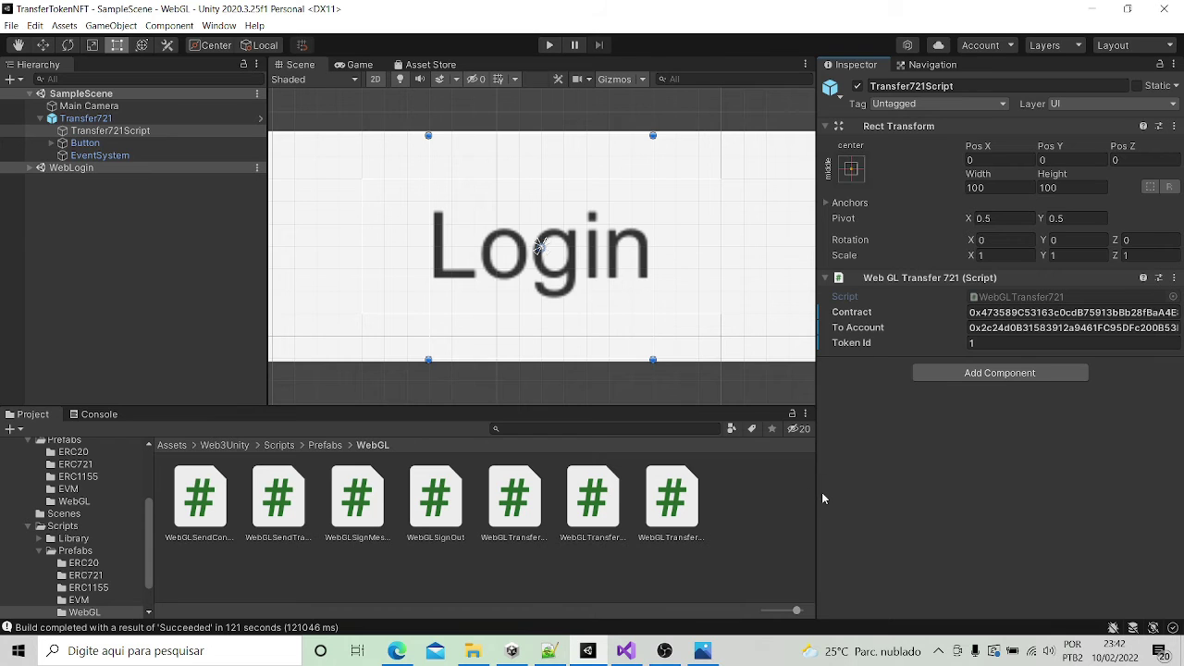
click(638, 651)
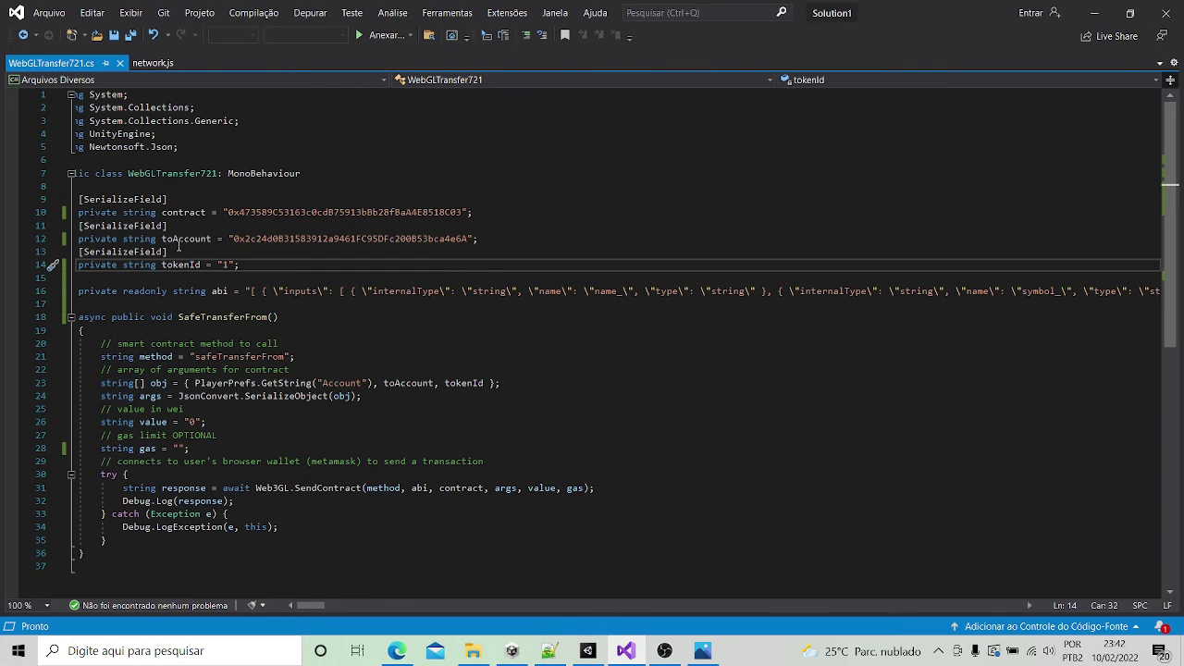
click(589, 650)
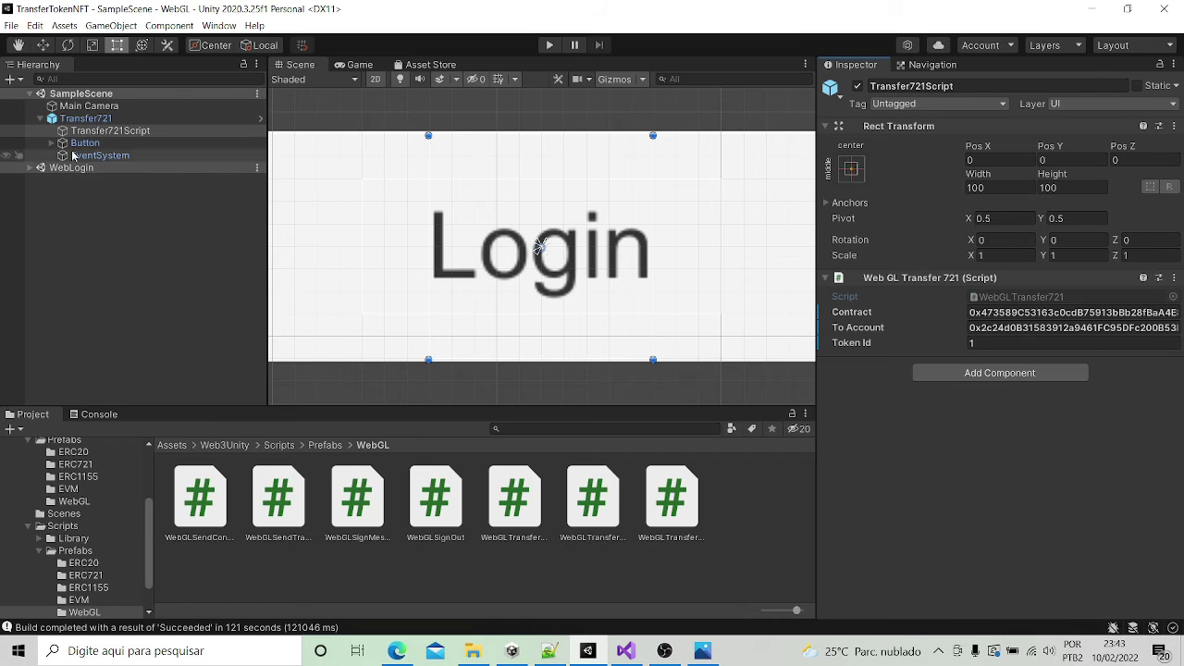
- Open File > Build Settings to show WebGL as the platform with WebLogin and SampleScene
click(14, 29)
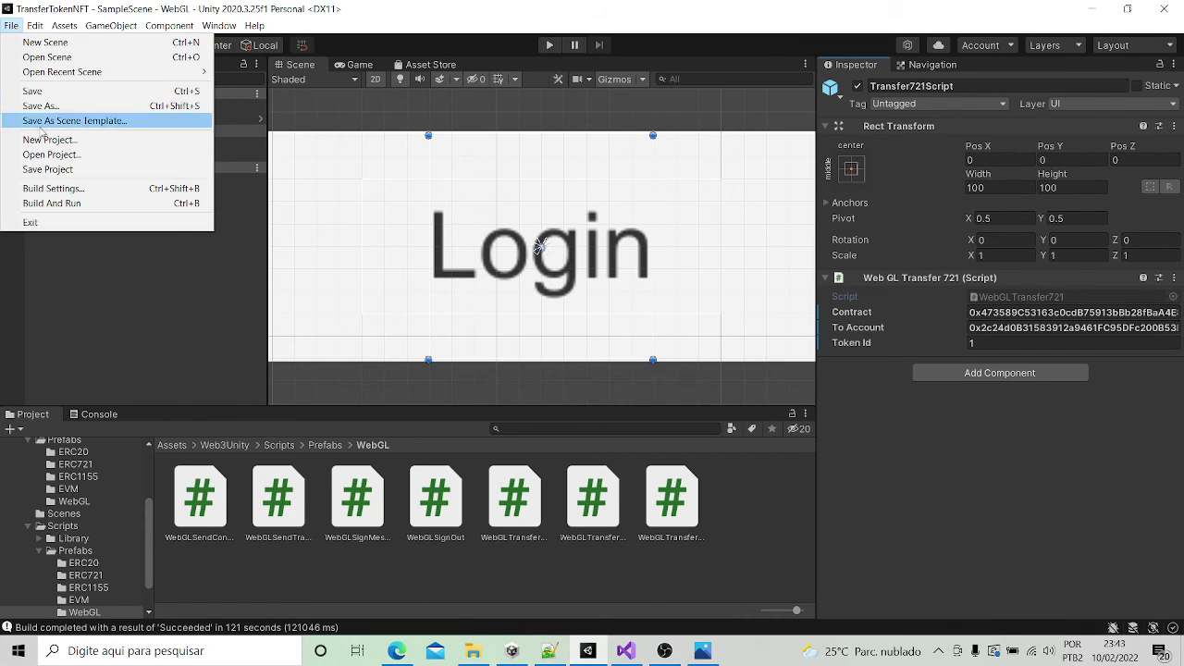
click(52, 192)
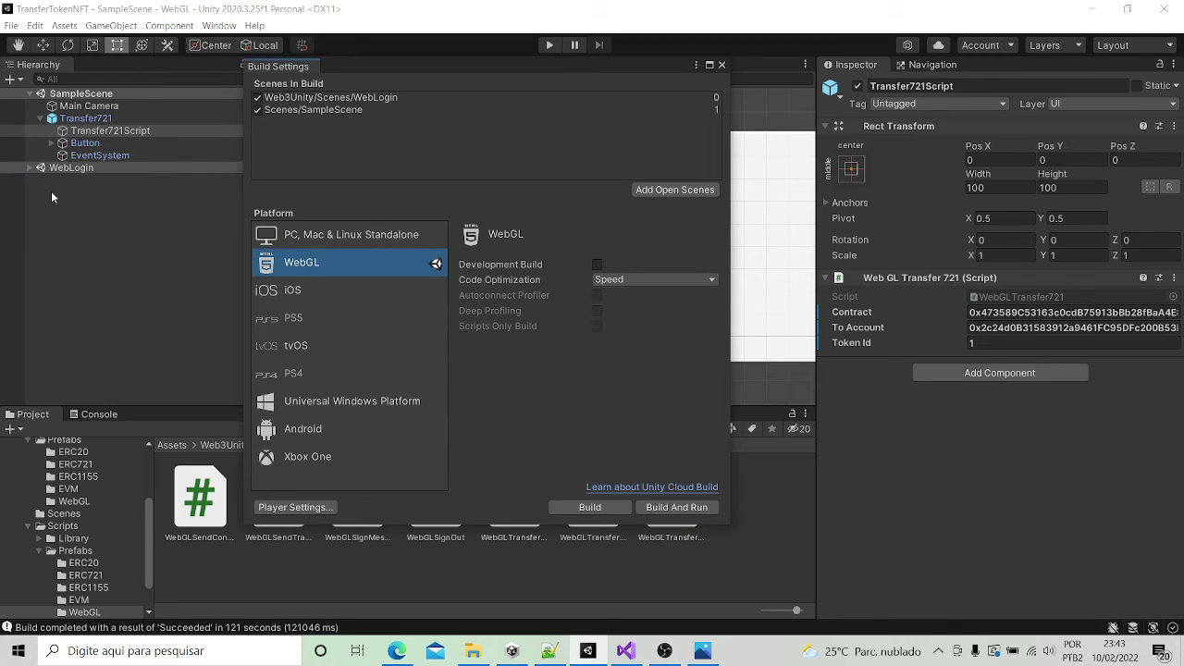
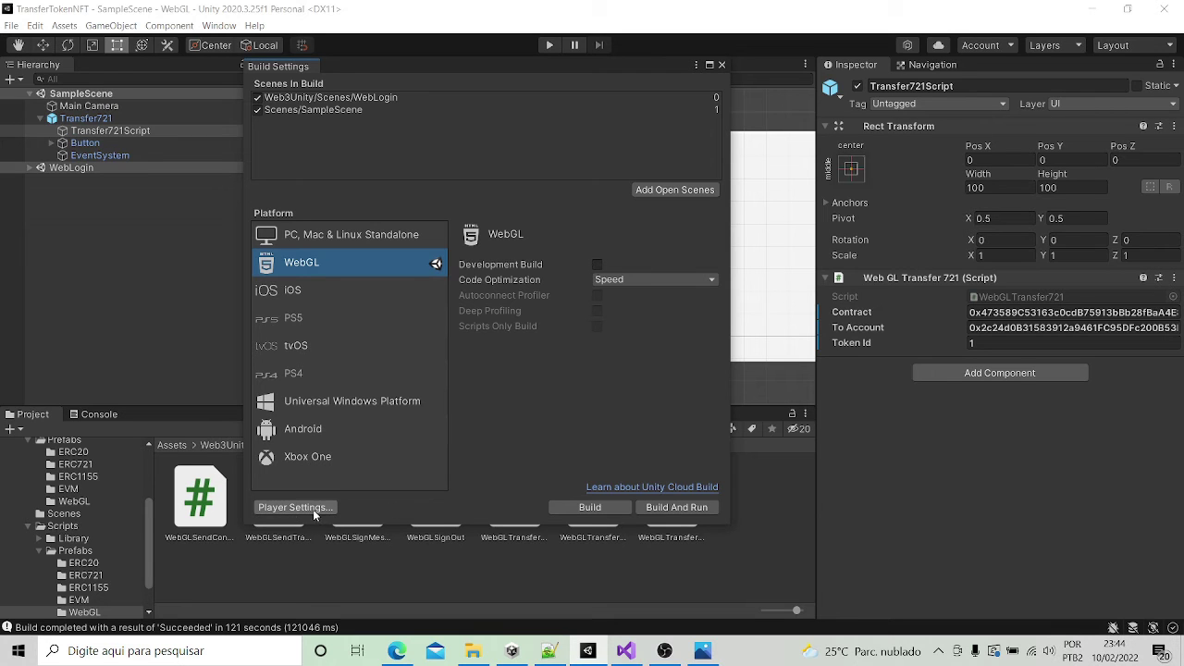
- After a look at the player settings, Build And Run the WebGL project into its Build folder
click(302, 509)
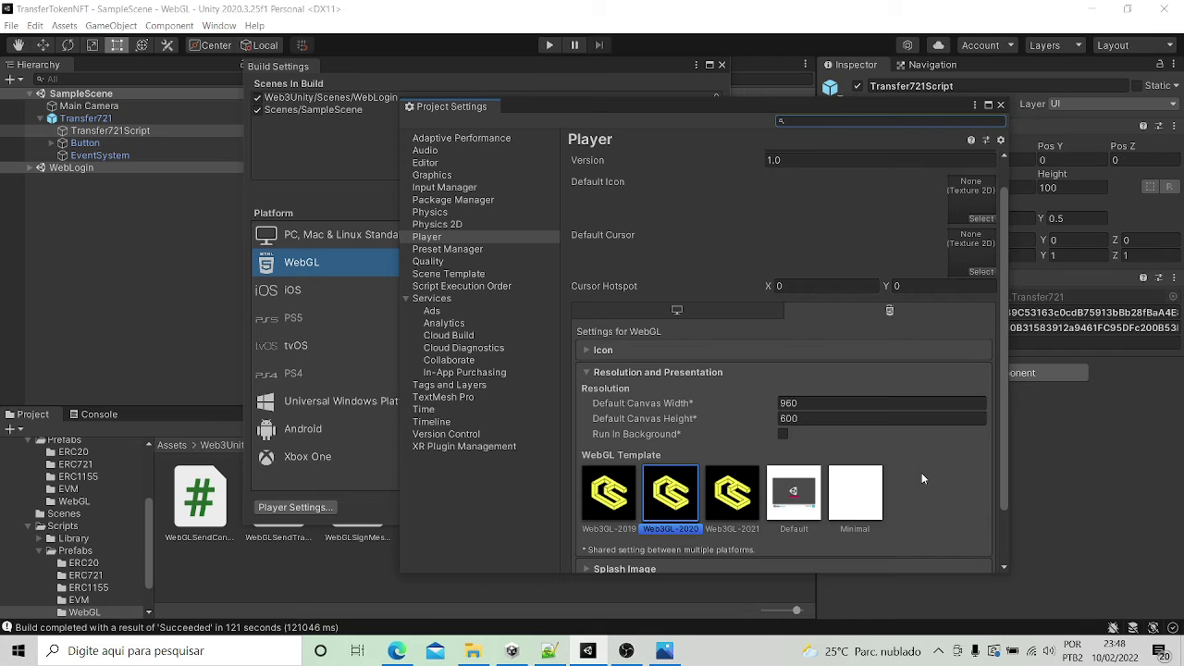
click(1000, 105)
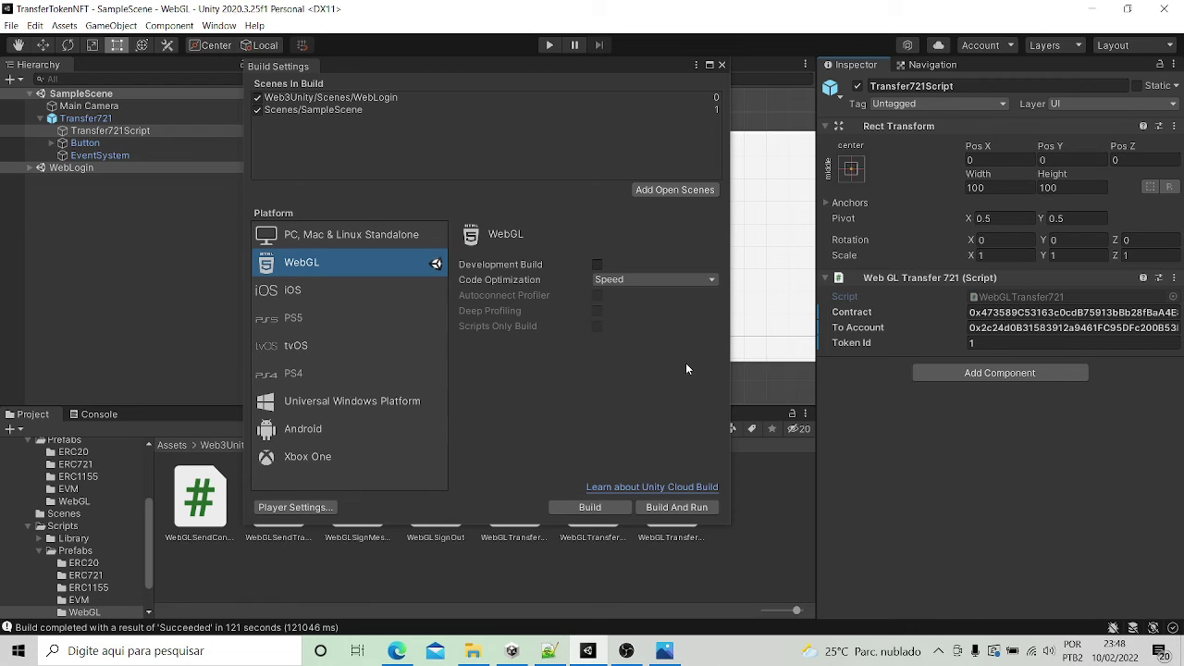
click(677, 508)
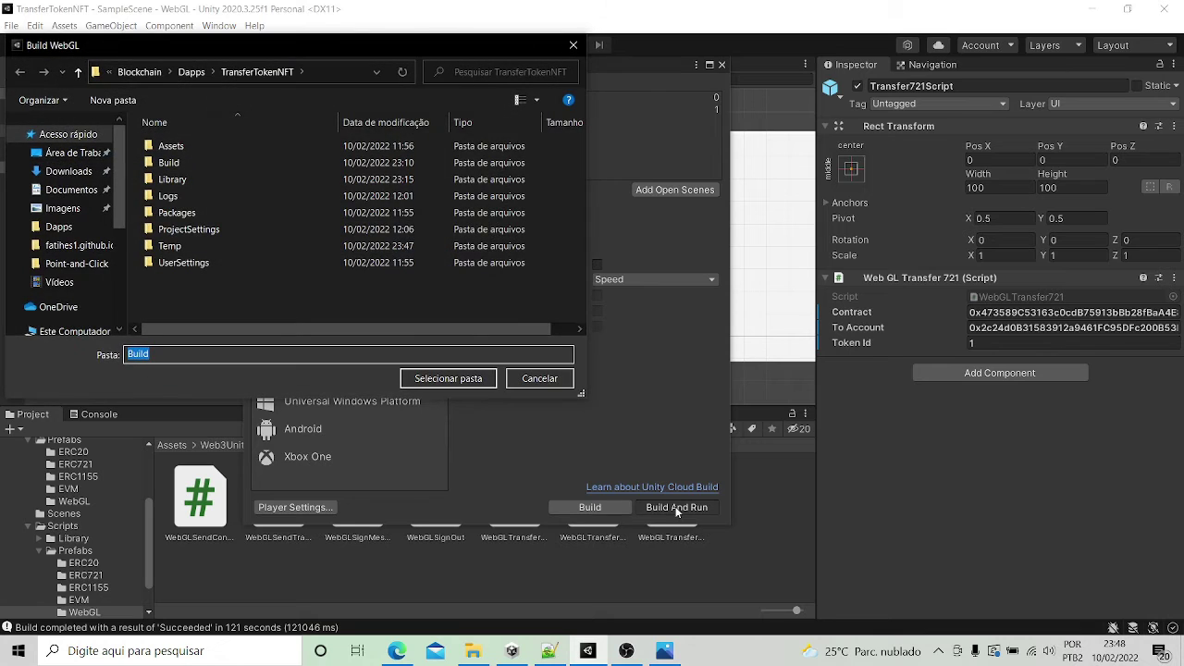
click(174, 163)
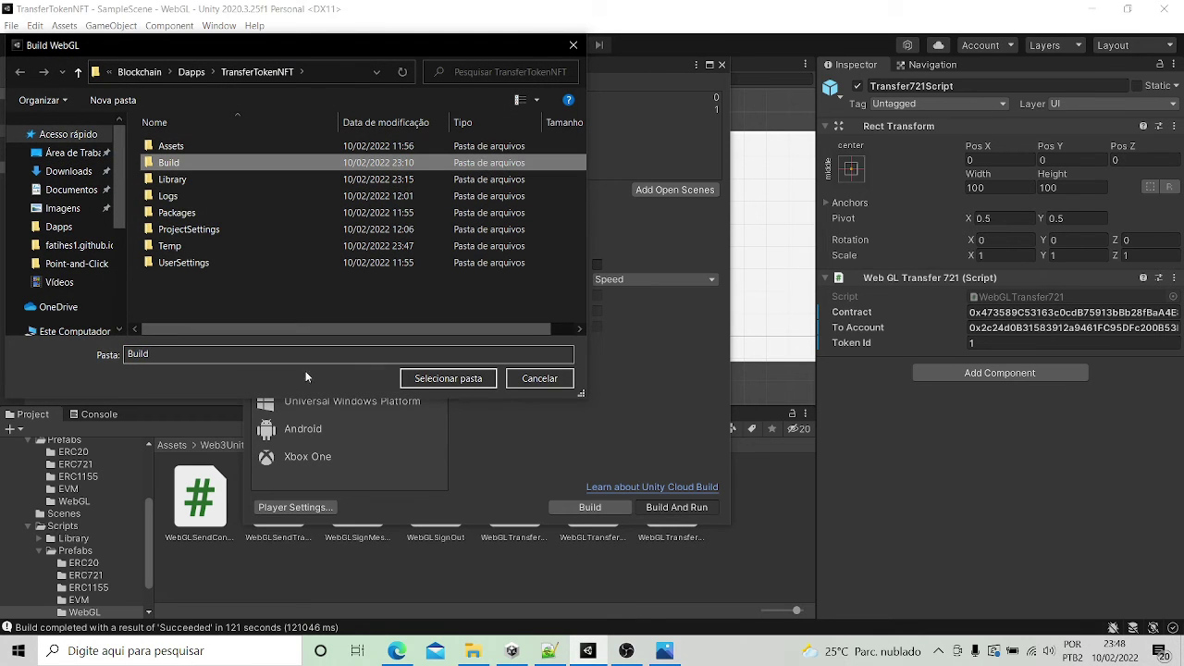
click(444, 380)
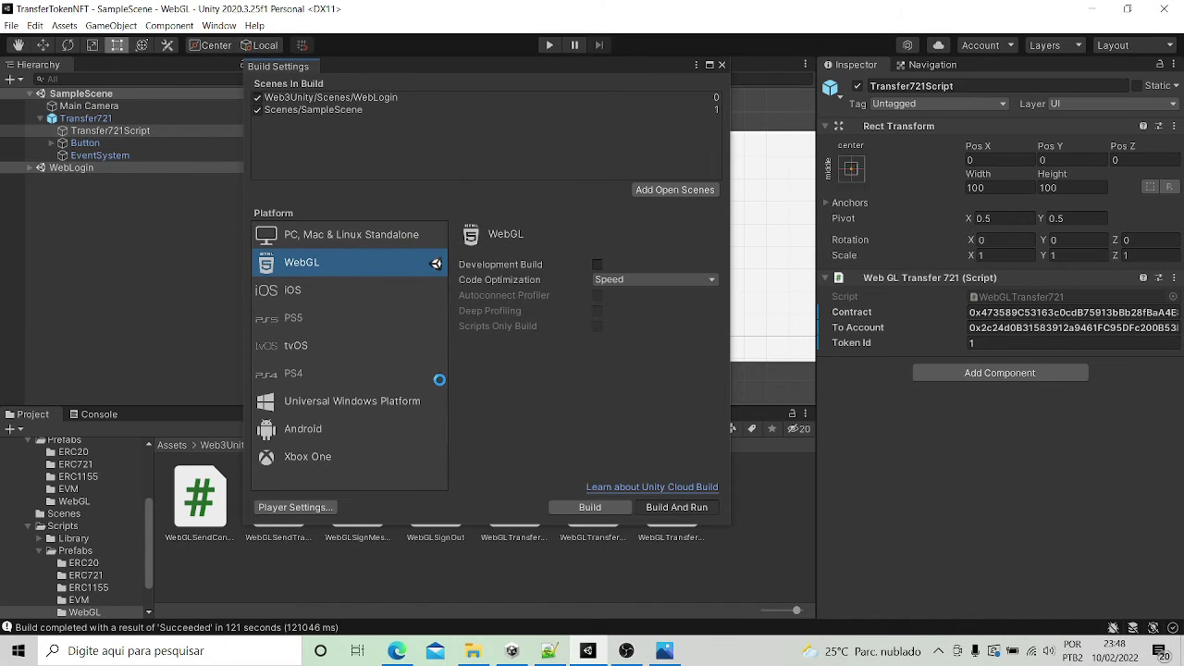
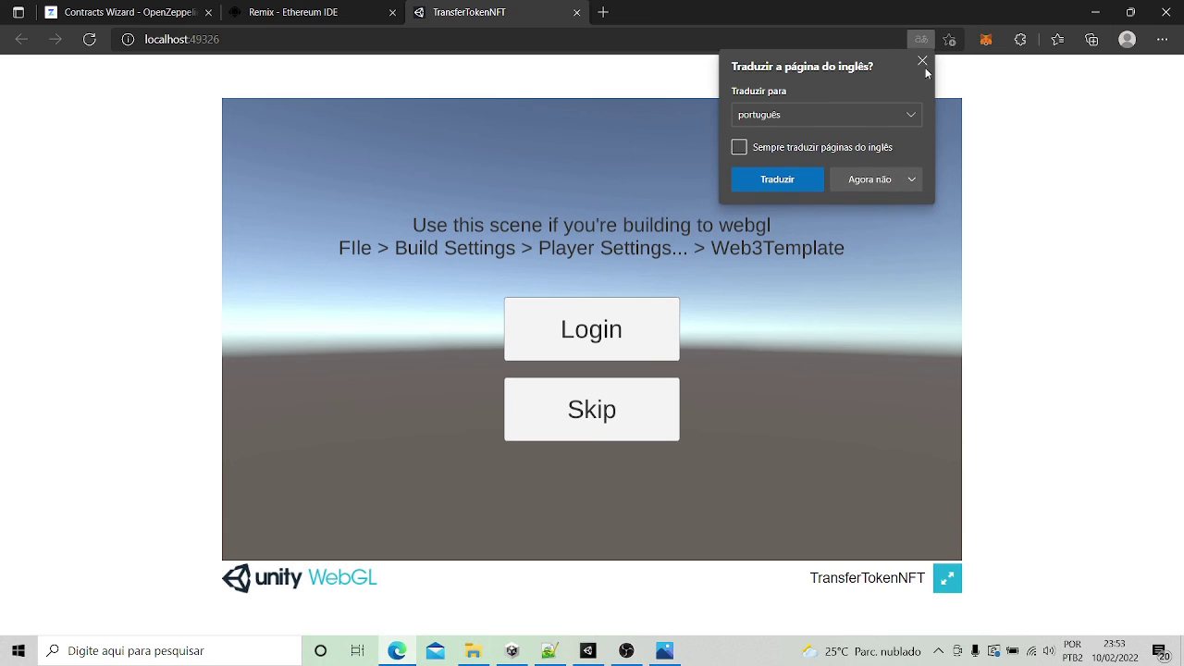
- Dismiss the translation offer and log in by connecting MetaMask's Conta 1 to the app
click(922, 60)
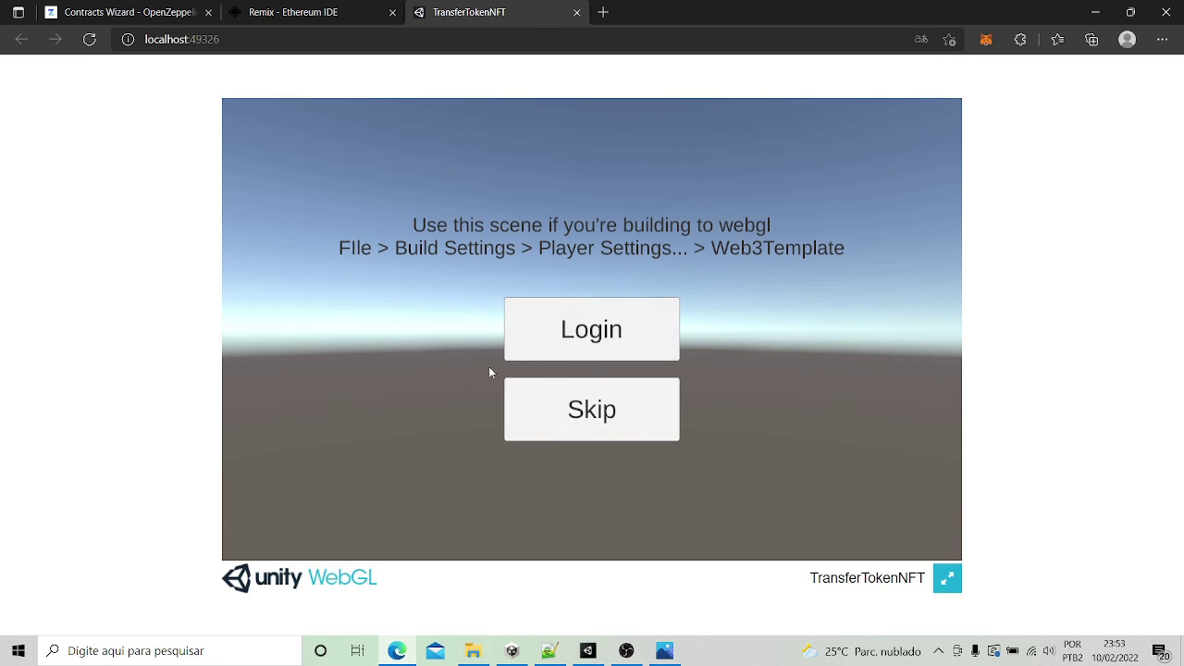
click(521, 349)
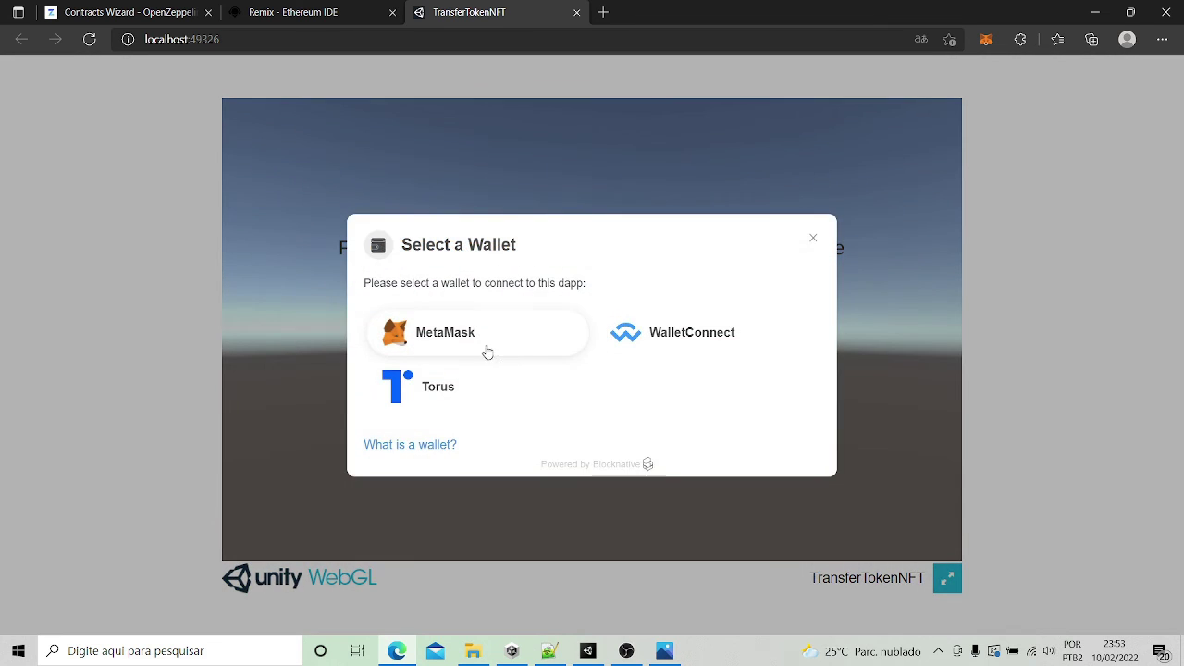
click(461, 337)
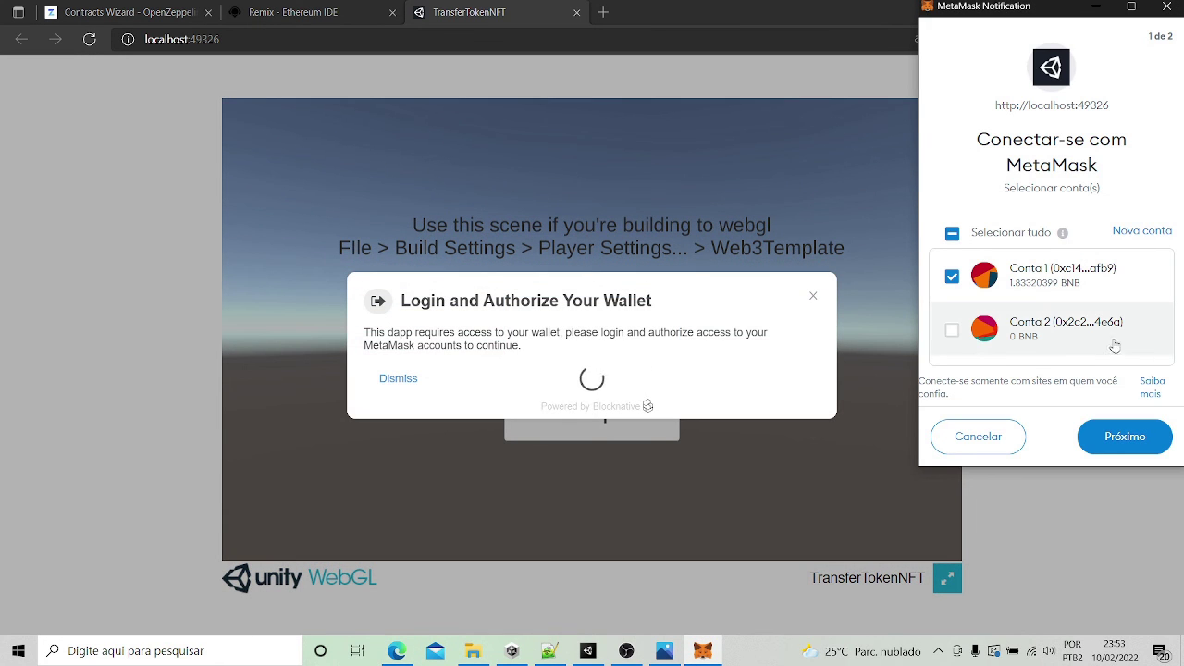
click(1122, 447)
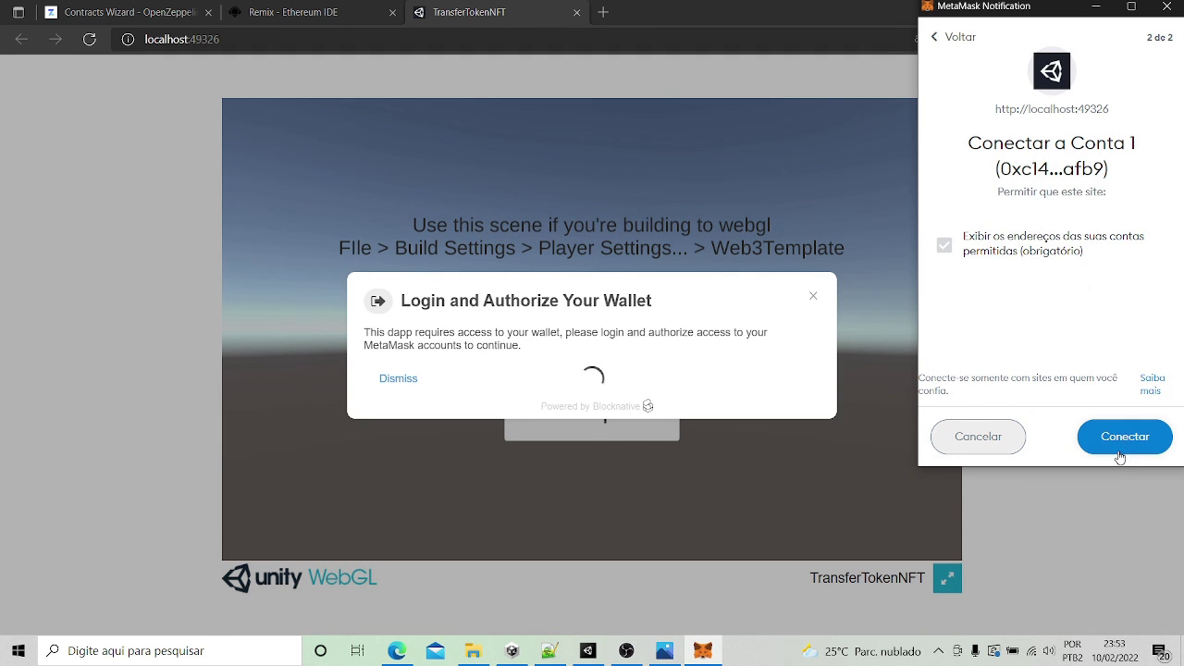
click(1119, 448)
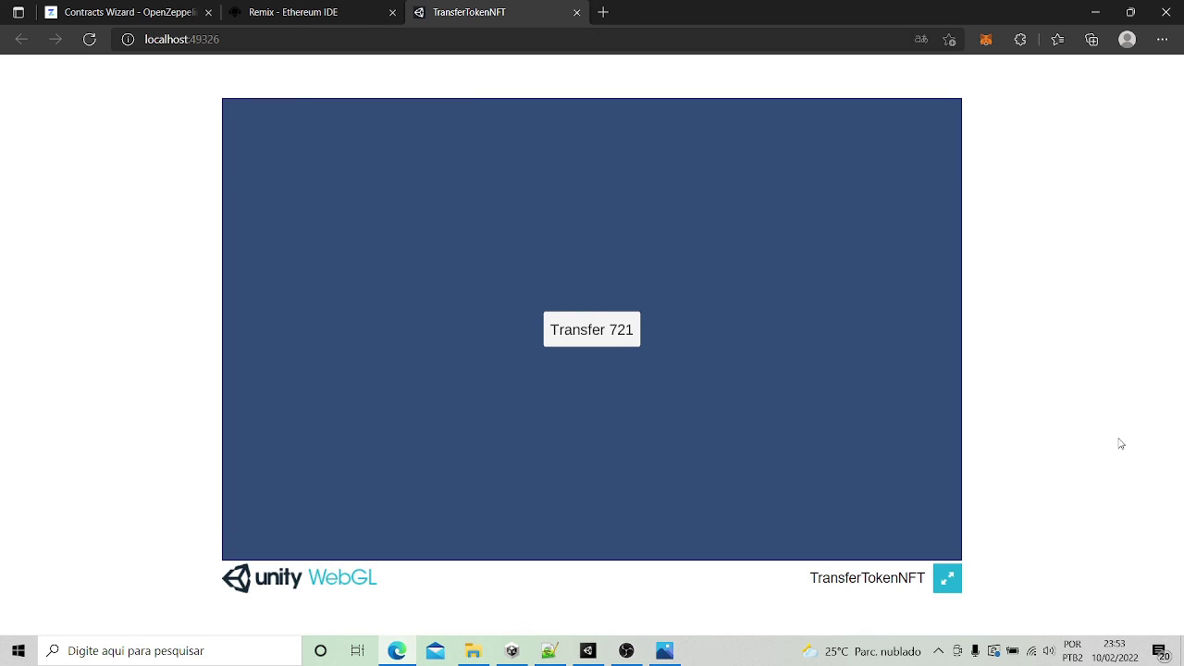
click(987, 41)
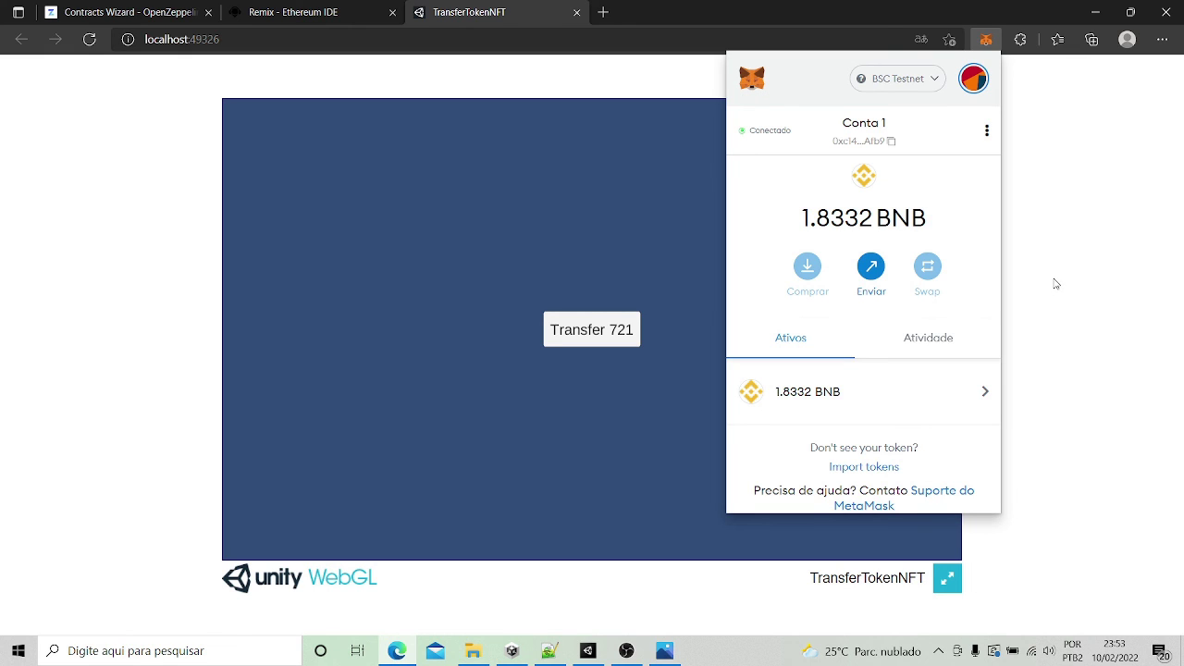
click(1056, 283)
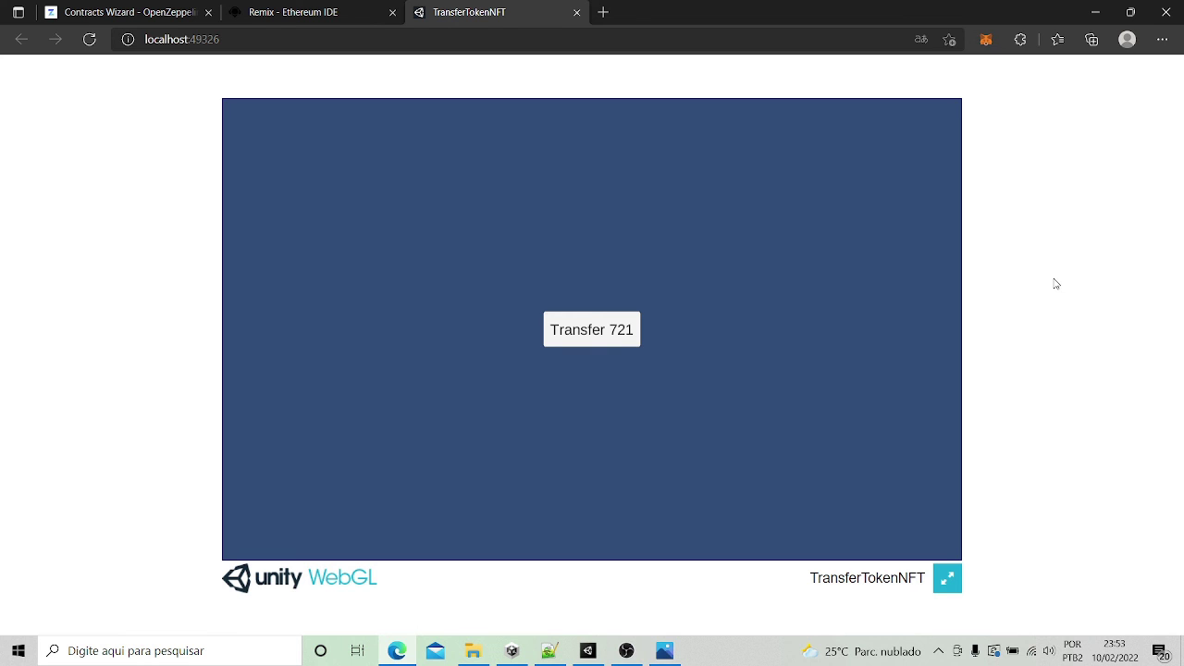
- With DevTools open, send the ERC-721 token and approve safeTransferFrom for a 0.00077961 BNB gas fee
key(F12)
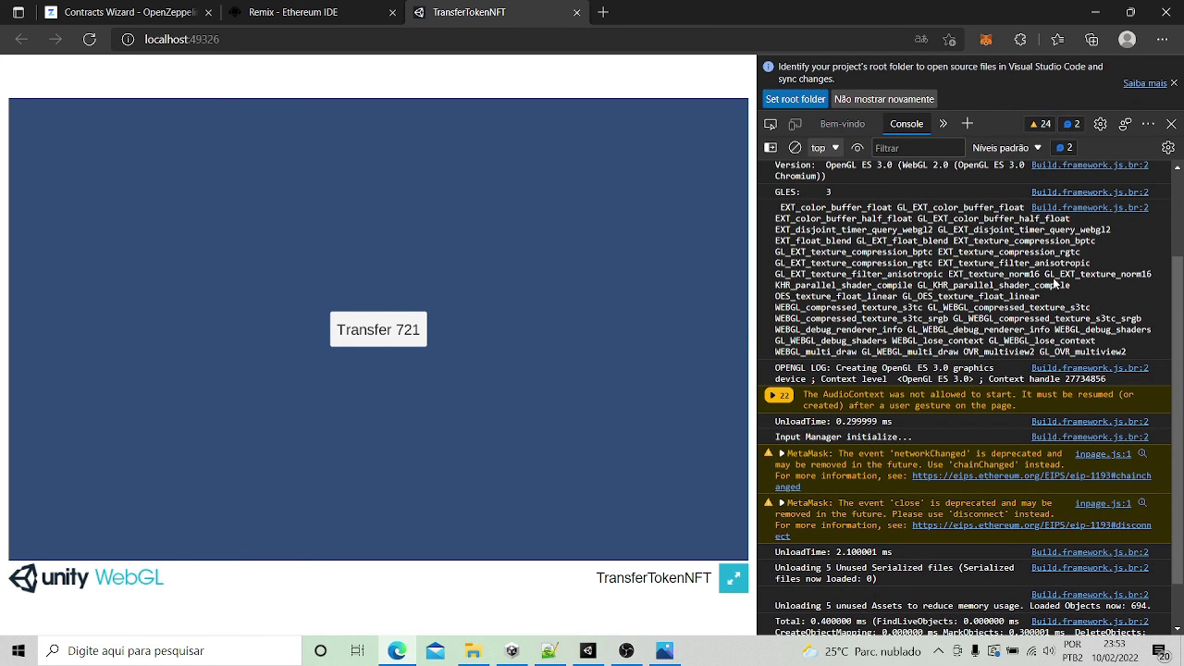
scroll(1178, 421, down, 2)
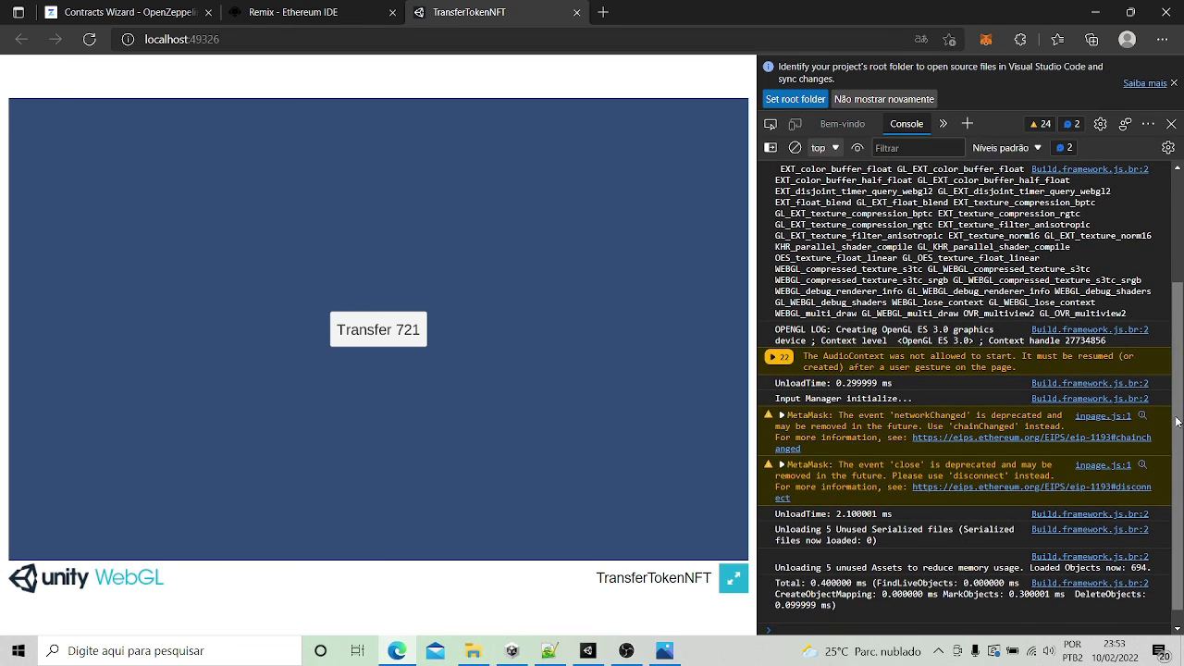
click(342, 344)
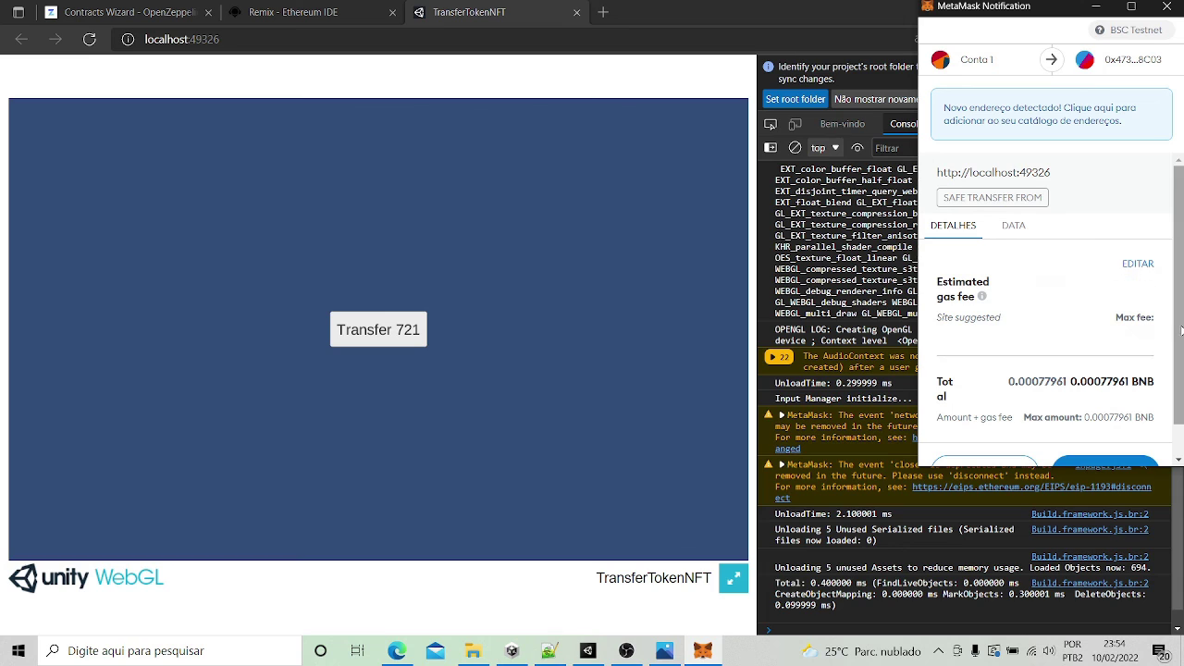
scroll(1175, 333, down, 2)
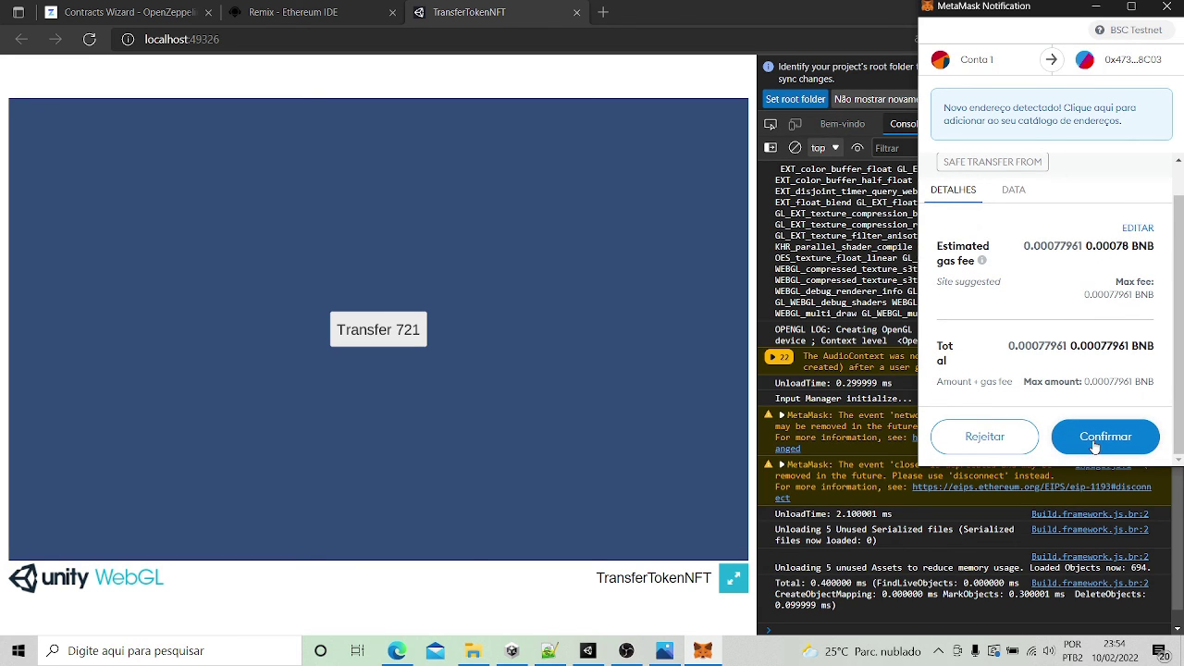
click(1095, 444)
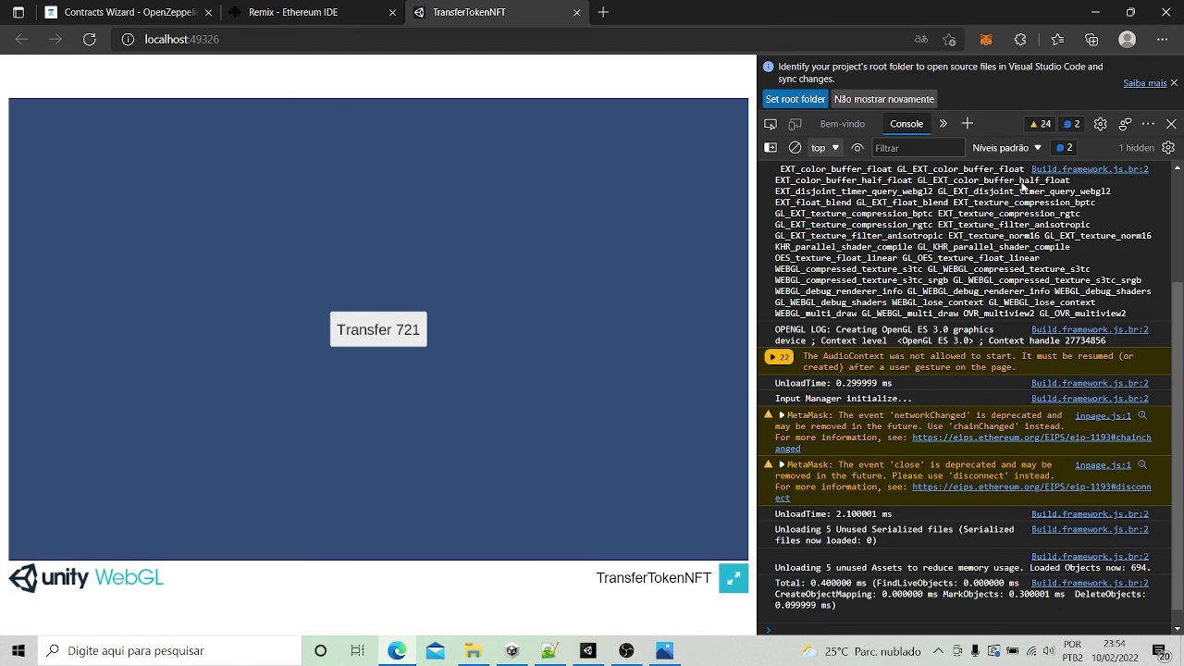
- Check the transfer in MetaMask activity, then connect Conta 2 to localhost:49326 and view its assets
click(987, 40)
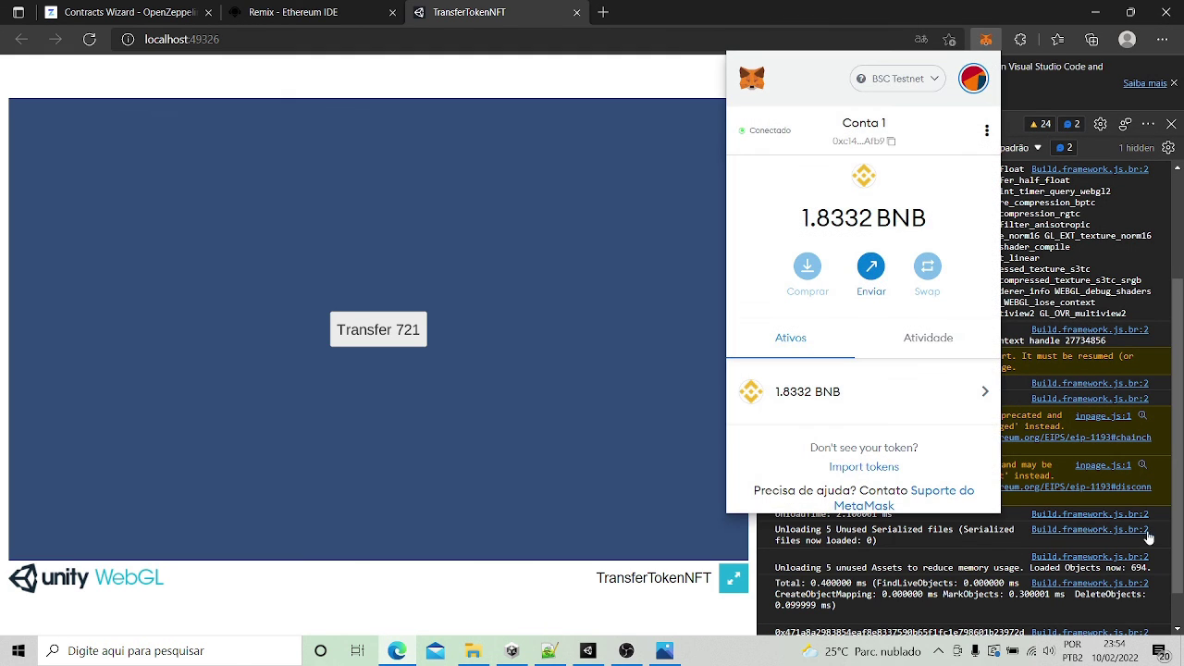
click(939, 348)
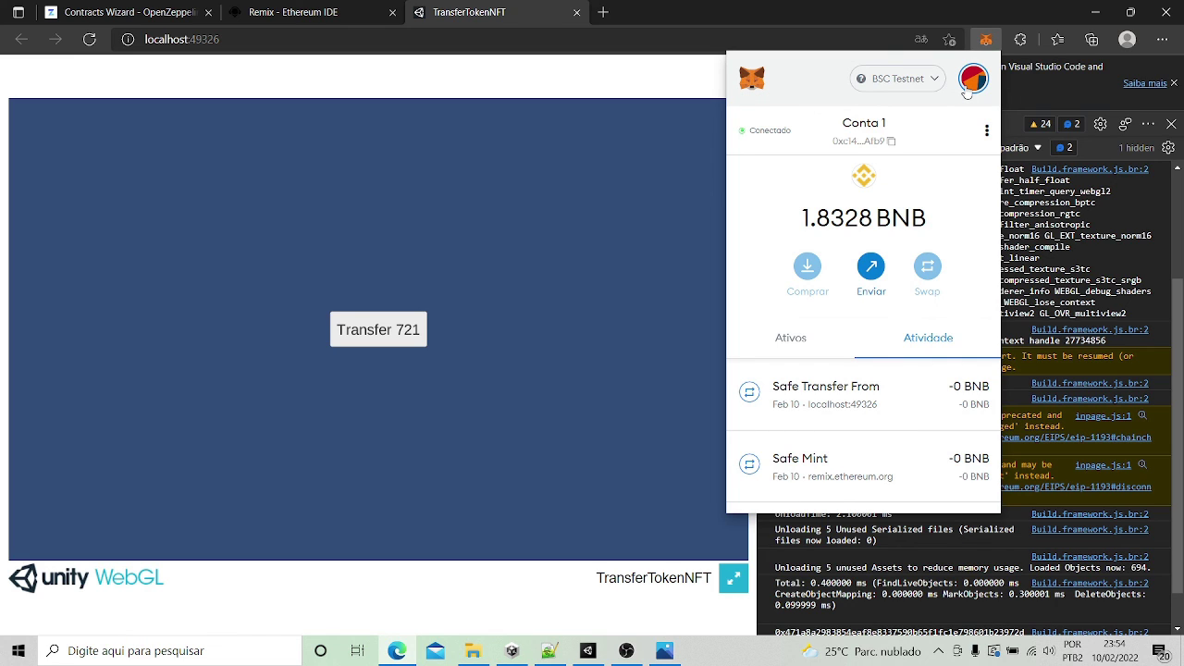
click(967, 88)
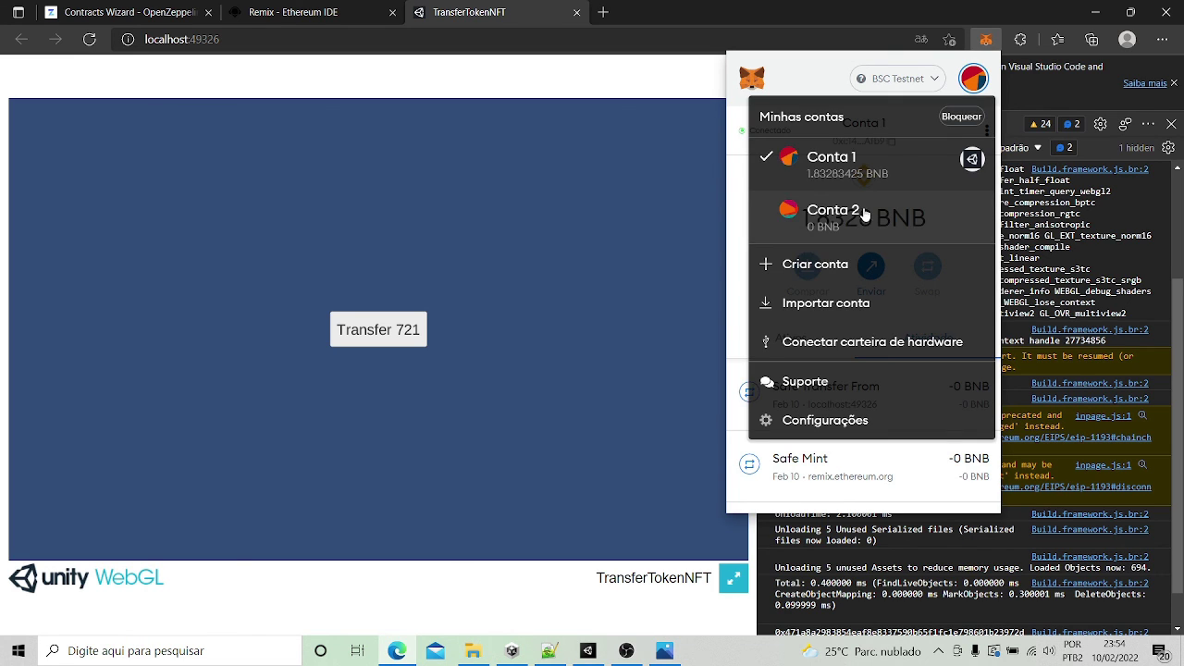
click(860, 217)
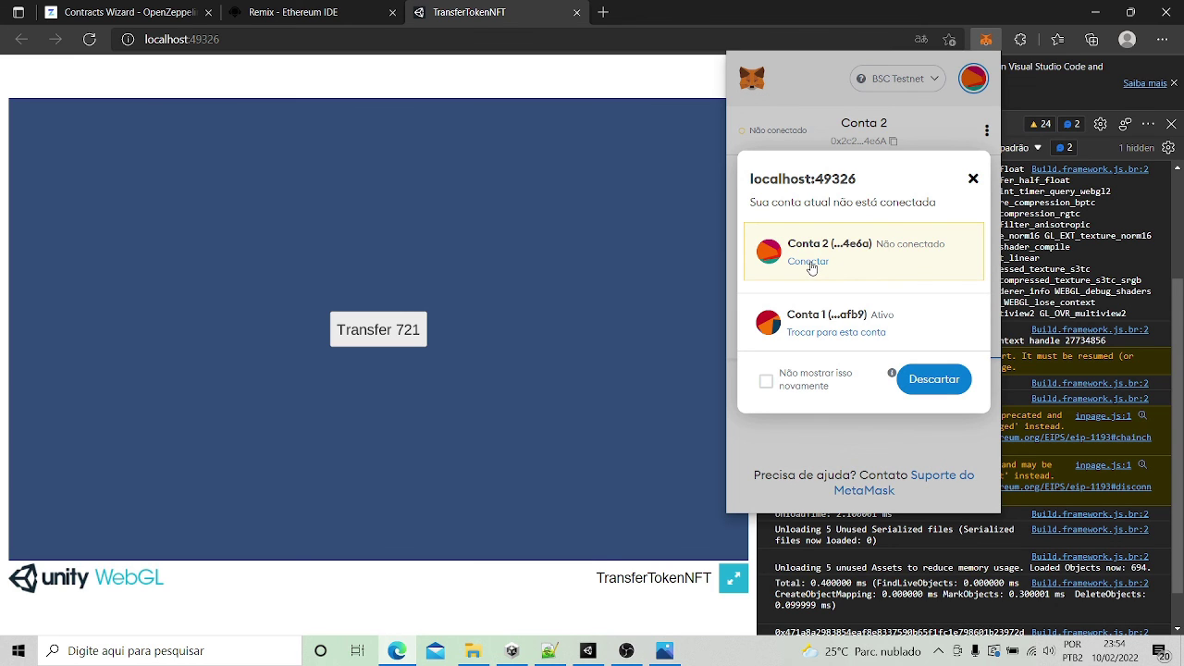
click(810, 263)
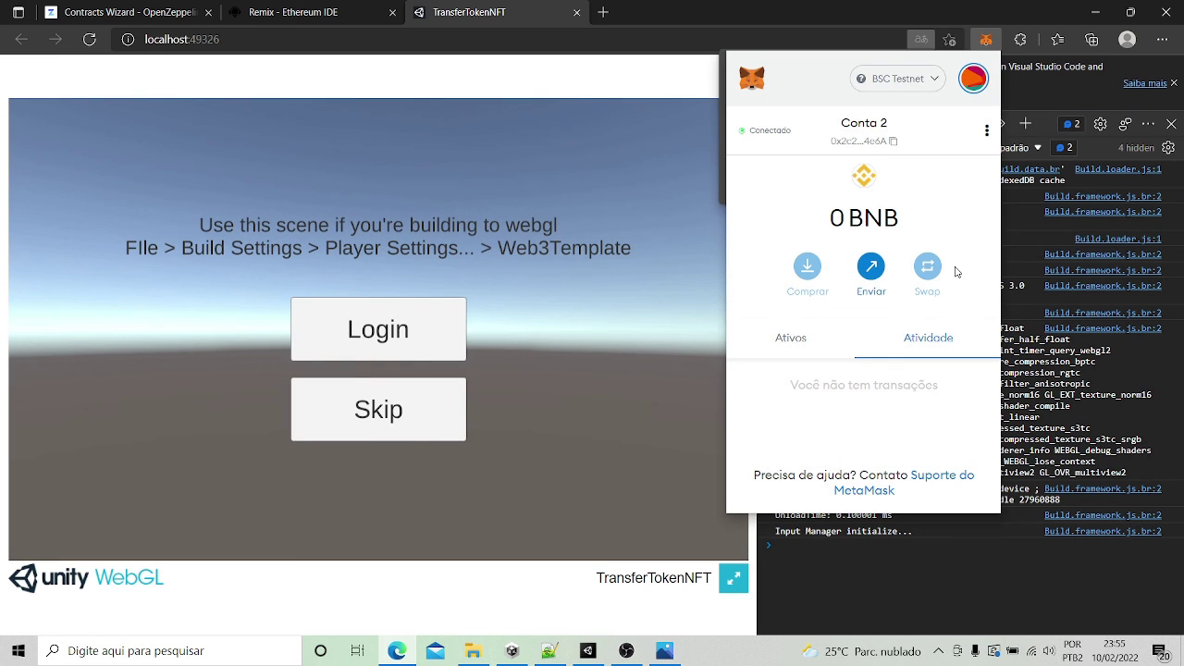
click(803, 346)
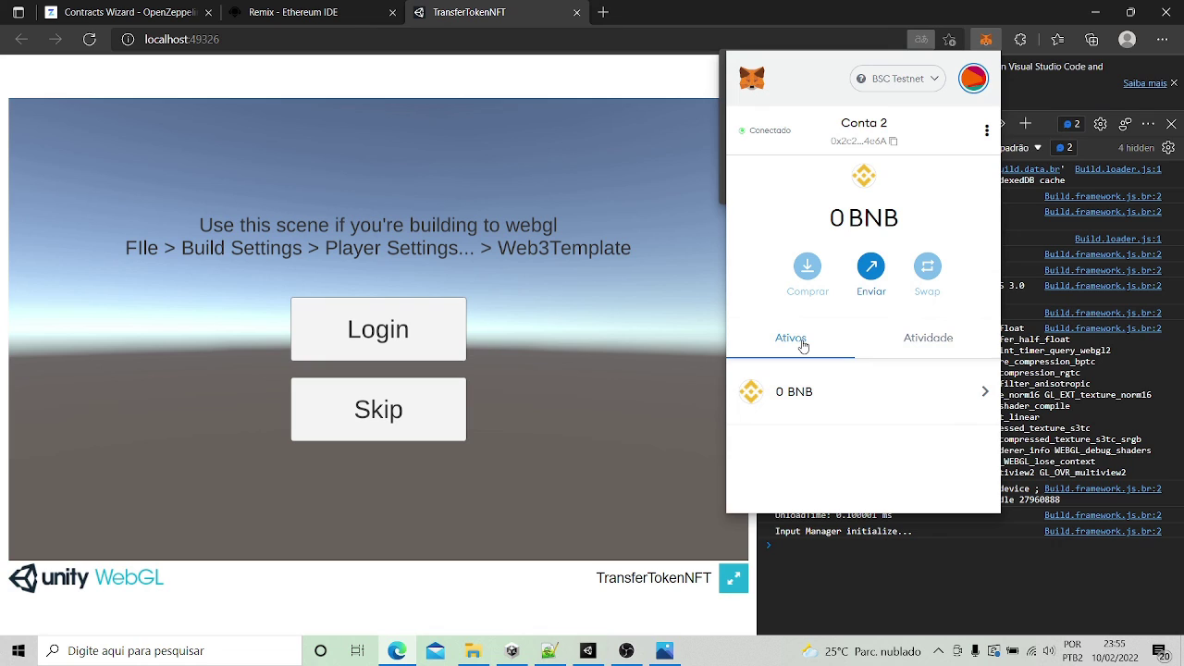
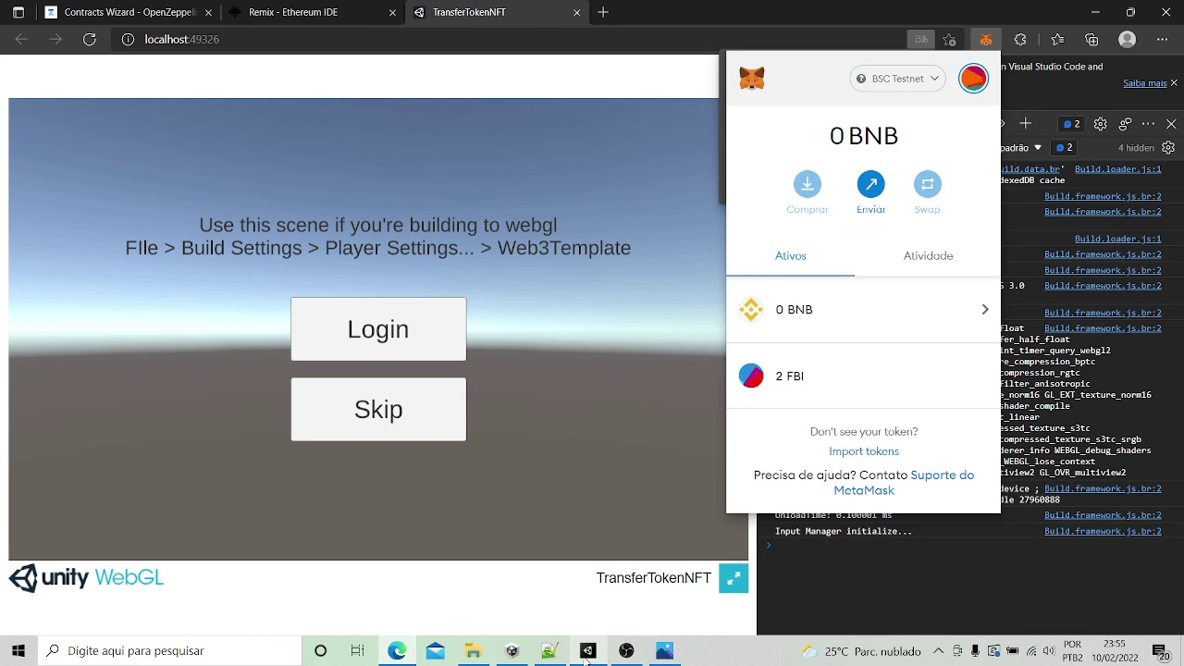
- Switch from Edge back to the Unity editor and close the Build Settings window to reveal the scene
mouse_move(586, 661)
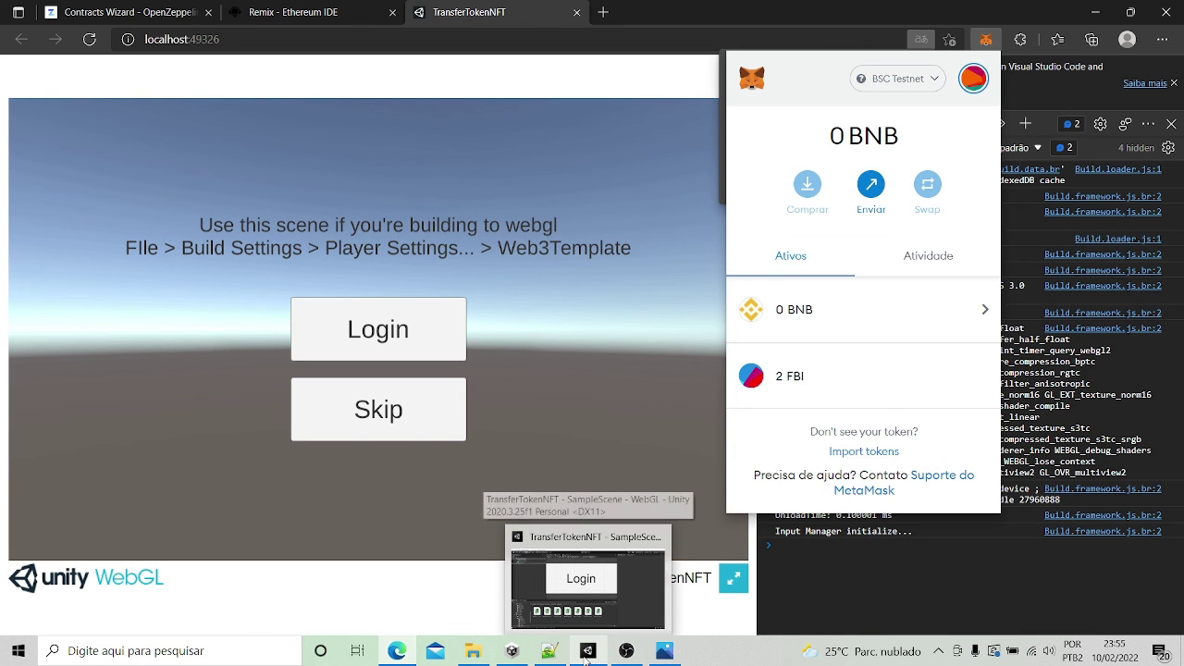
click(589, 657)
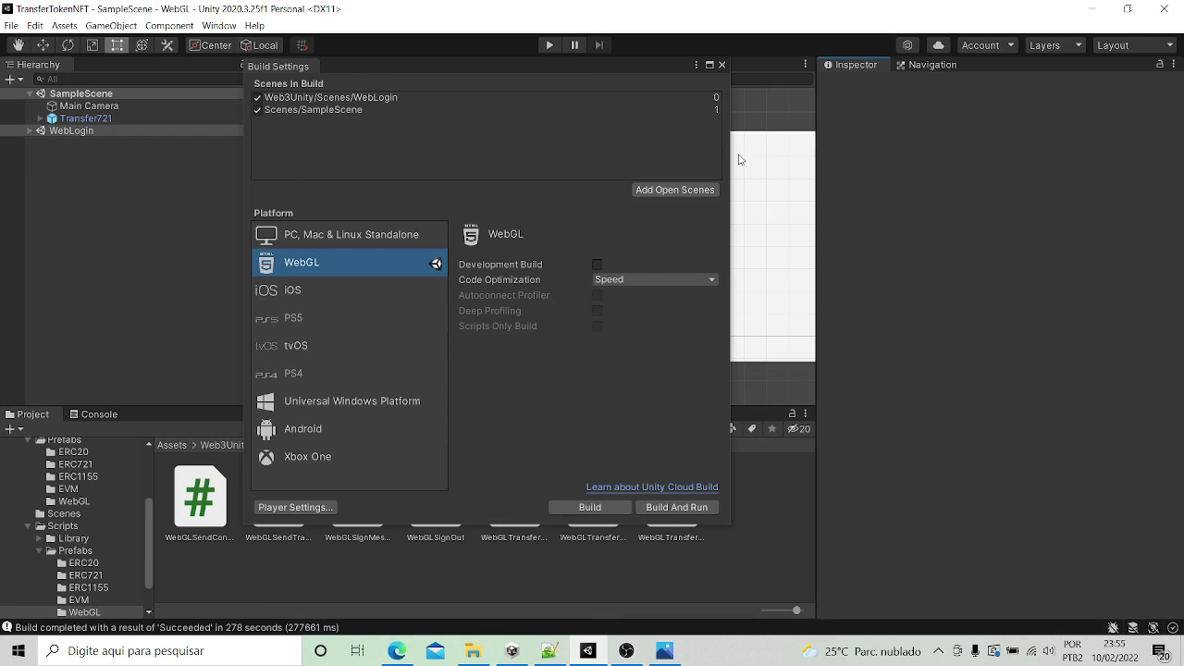
click(721, 65)
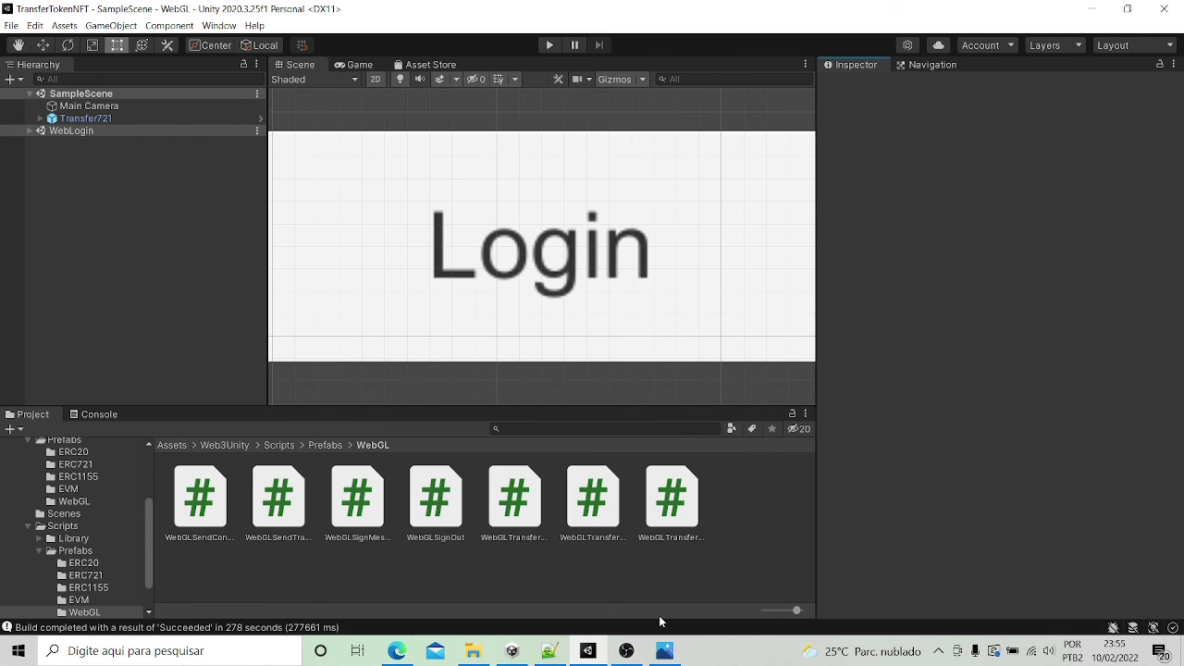